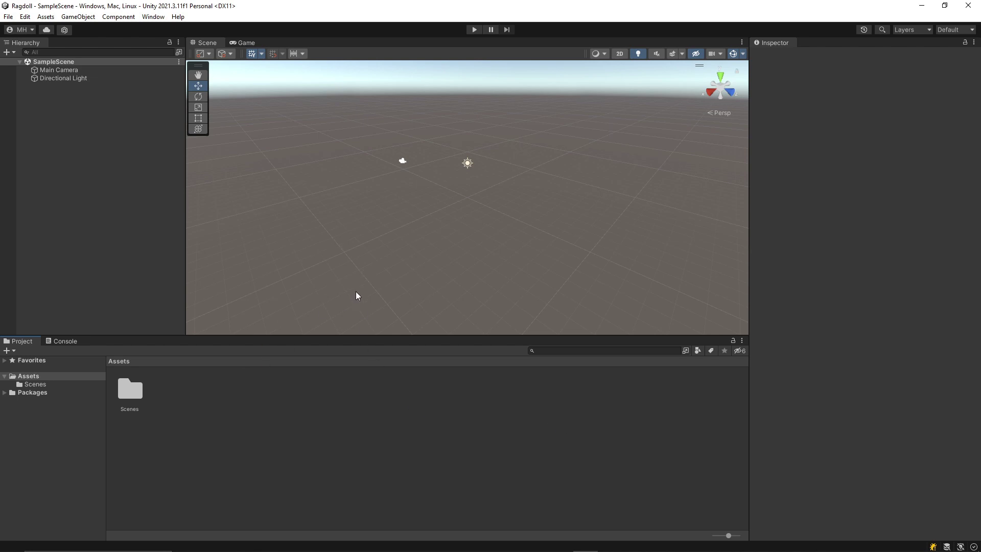
# - Add a new 3D Cube to the scene from the Hierarchy
pyautogui.rightClick(106, 177)
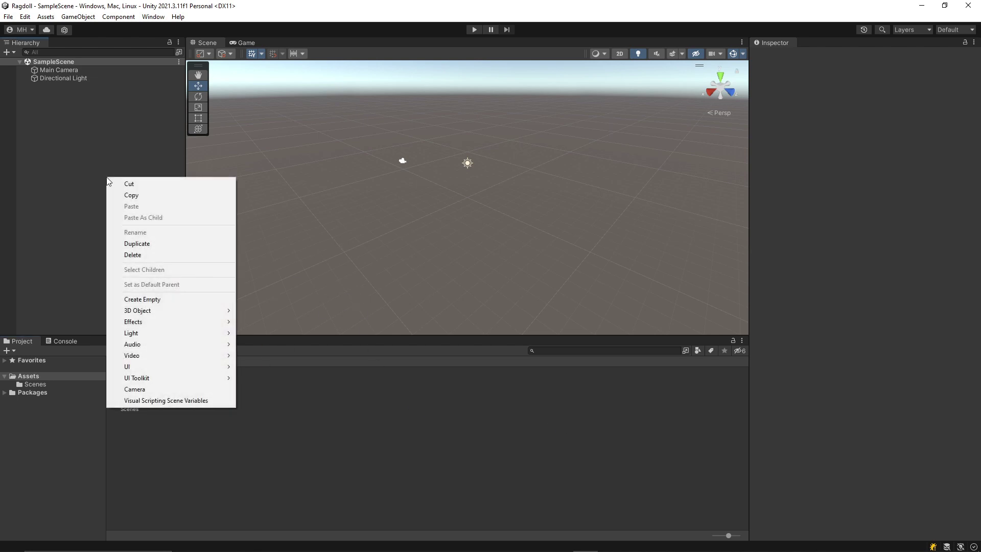
pyautogui.moveTo(174, 310)
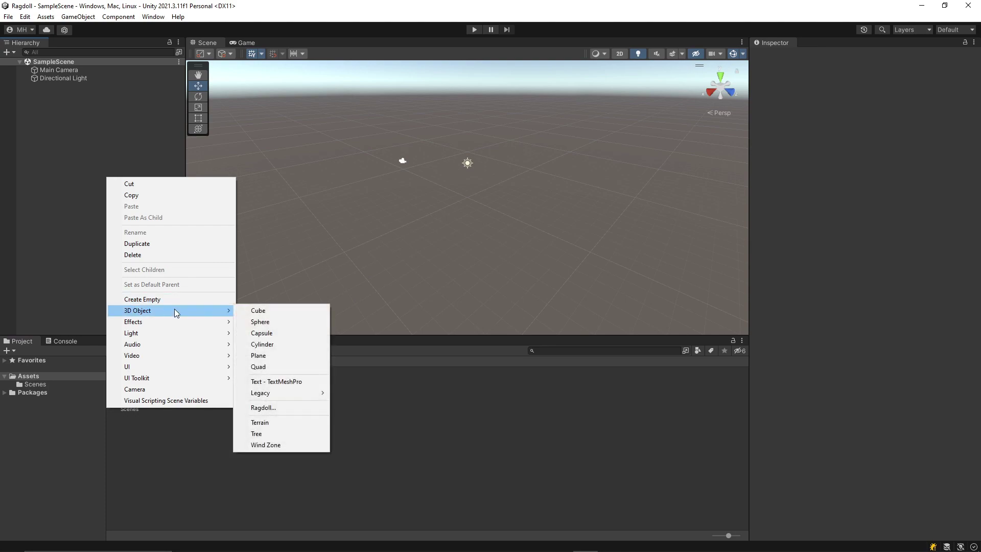
pyautogui.click(281, 313)
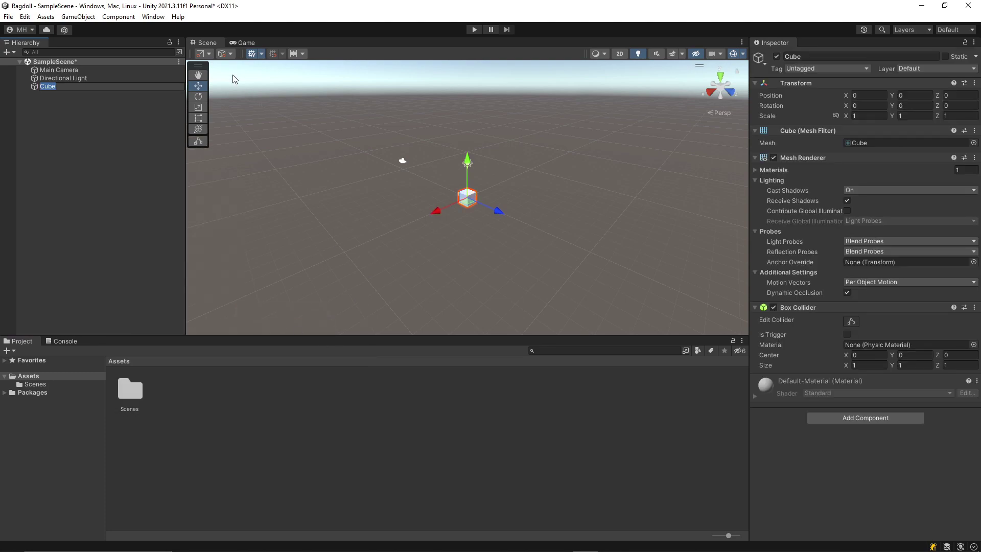
# - Scale the cube along X and Z to about 77.26 × 1 × 48.57 as a flat floor
pyautogui.click(206, 107)
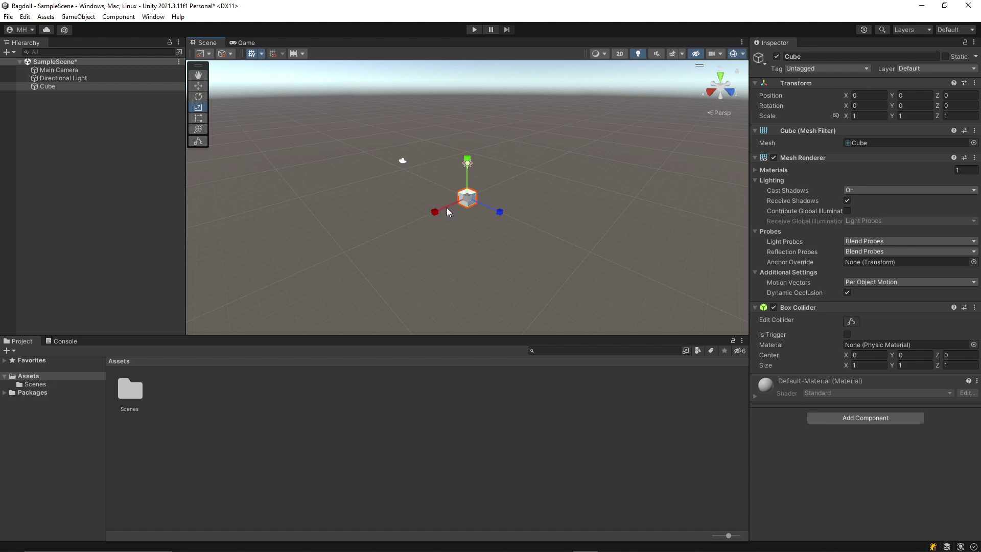
pyautogui.moveTo(435, 212); pyautogui.dragTo(194, 306)
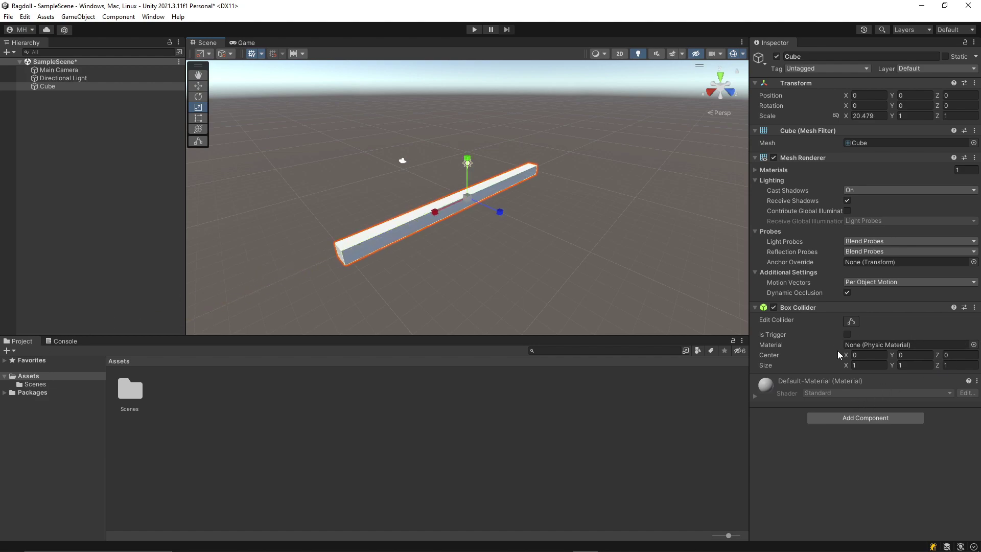
pyautogui.moveTo(496, 213); pyautogui.dragTo(221, 336)
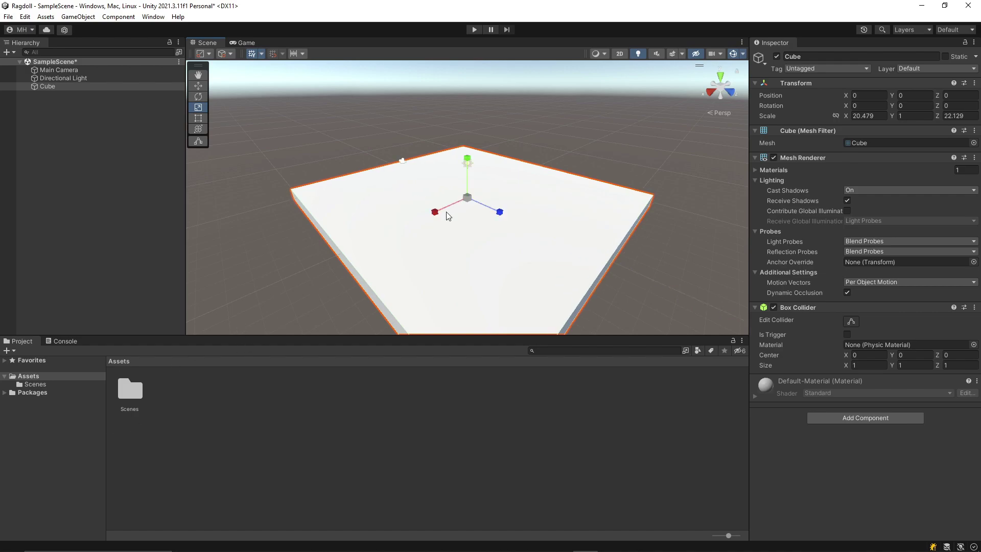
pyautogui.moveTo(445, 211); pyautogui.dragTo(398, 234)
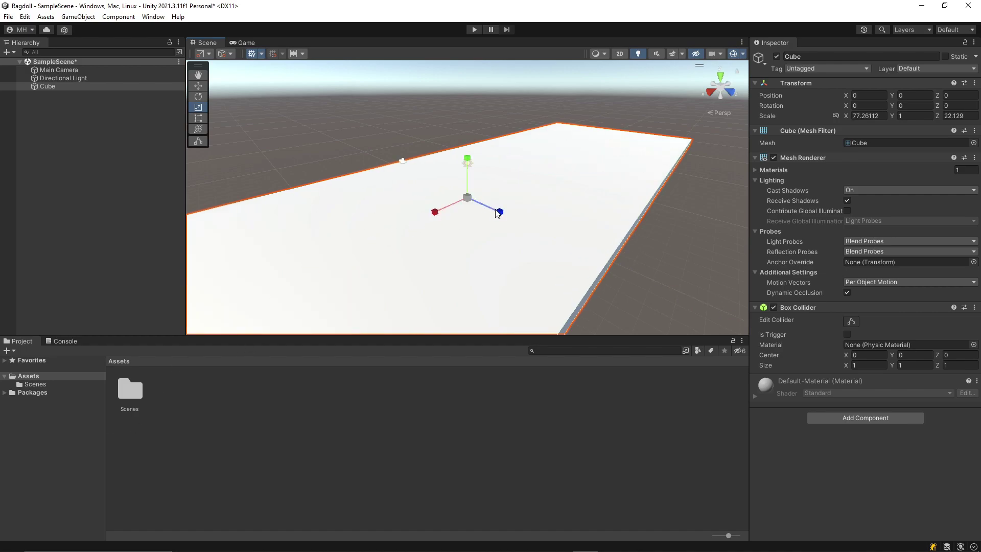
pyautogui.moveTo(498, 213); pyautogui.dragTo(516, 234)
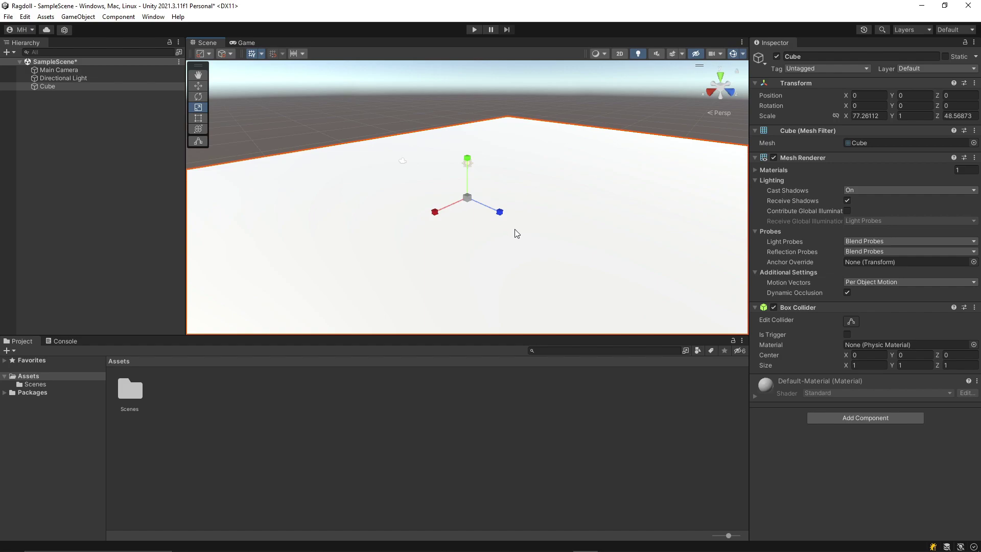
# - Search the web for 'mixamo', open Mixamo, and show Y Bot's download settings (FBX Binary, T-pose)
pyautogui.hotkey('alt', 'Tab')
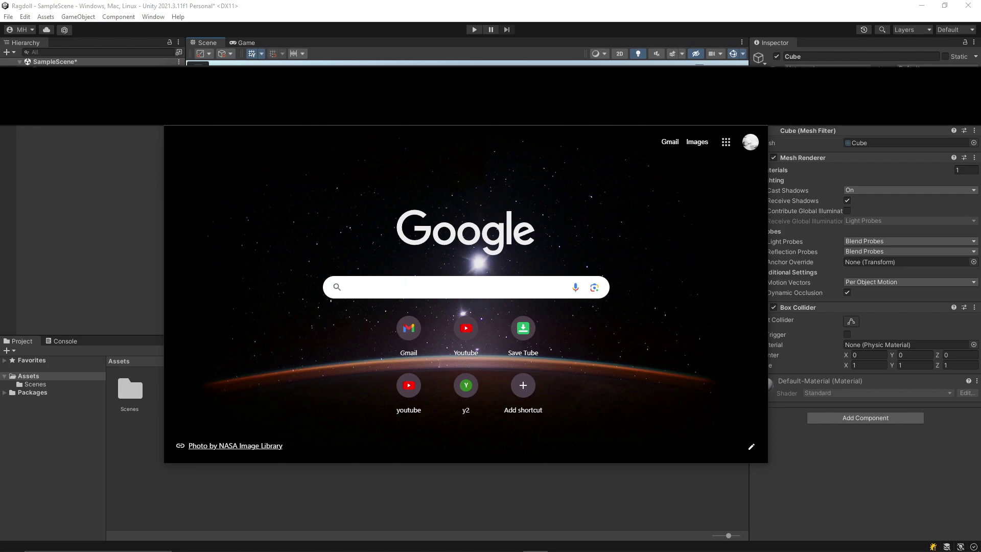
pyautogui.write('mixa')
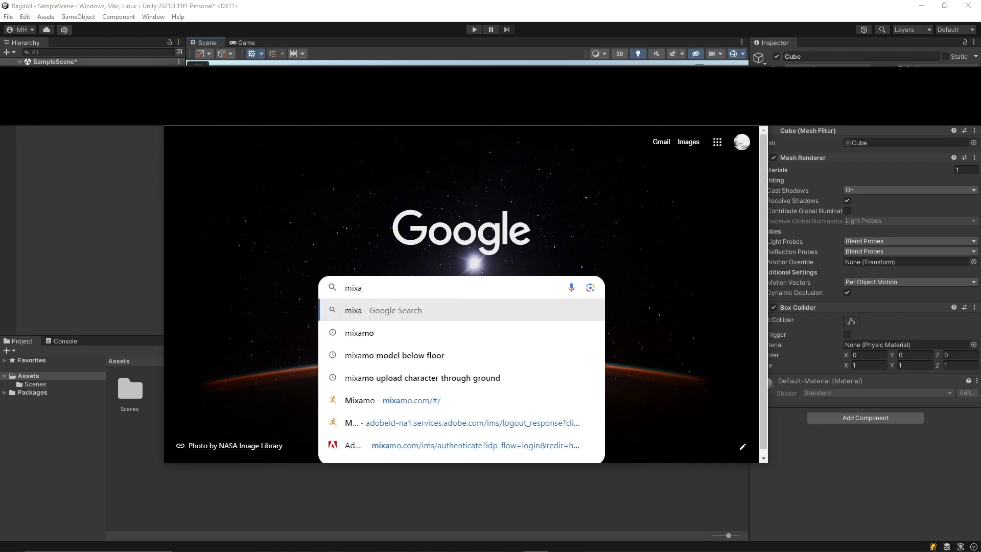
pyautogui.write('mo')
pyautogui.press('Return')
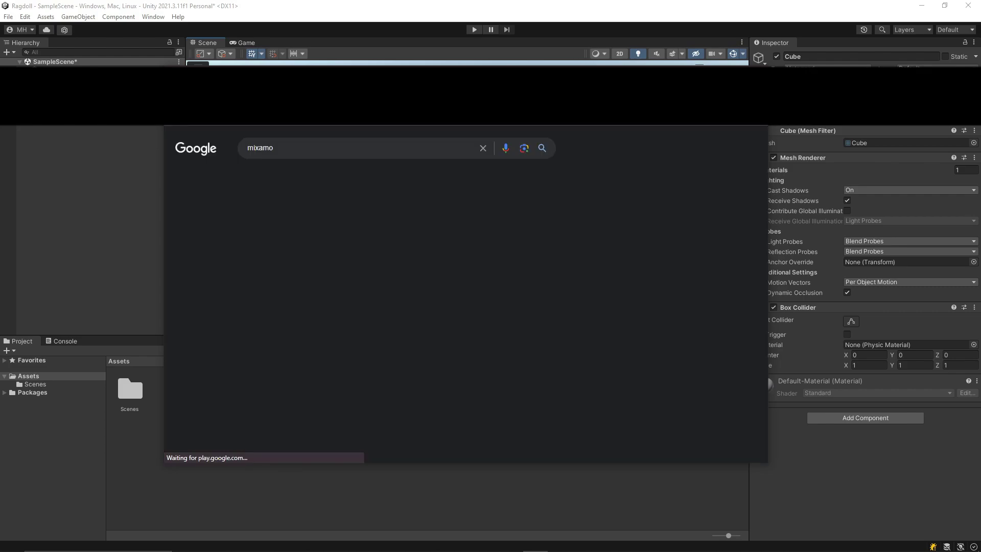
pyautogui.click(259, 240)
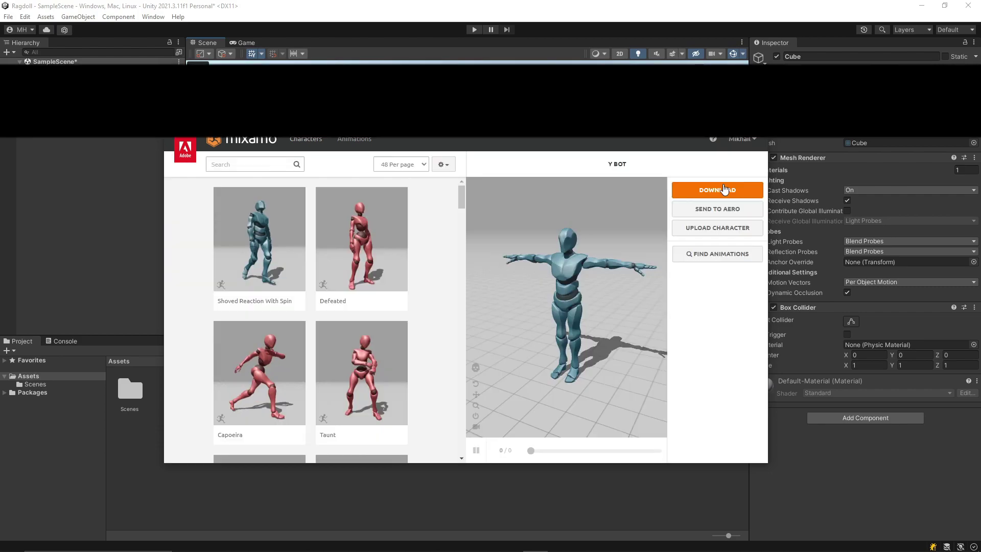
pyautogui.click(723, 188)
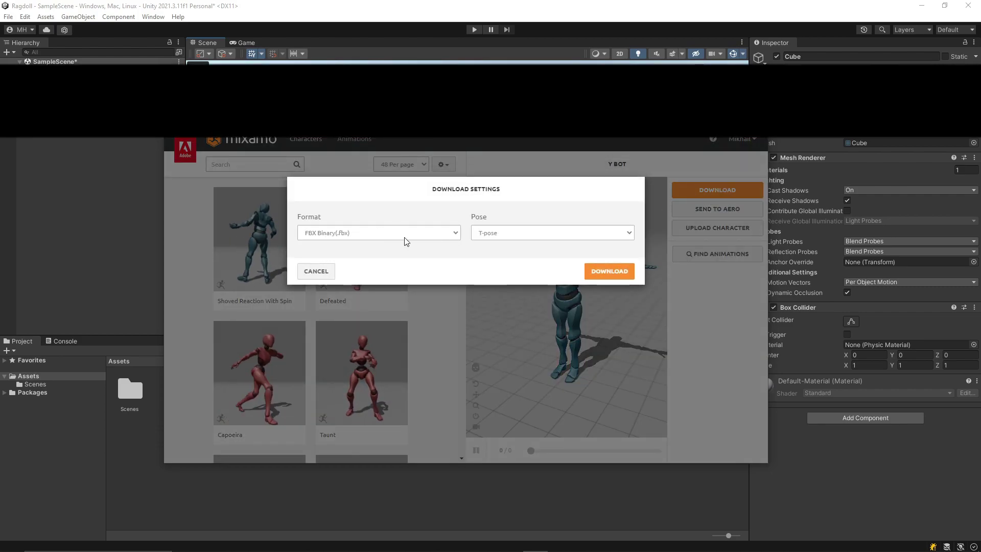
# - Download Y Bot.fbx and import it into the project Assets
pyautogui.click(610, 271)
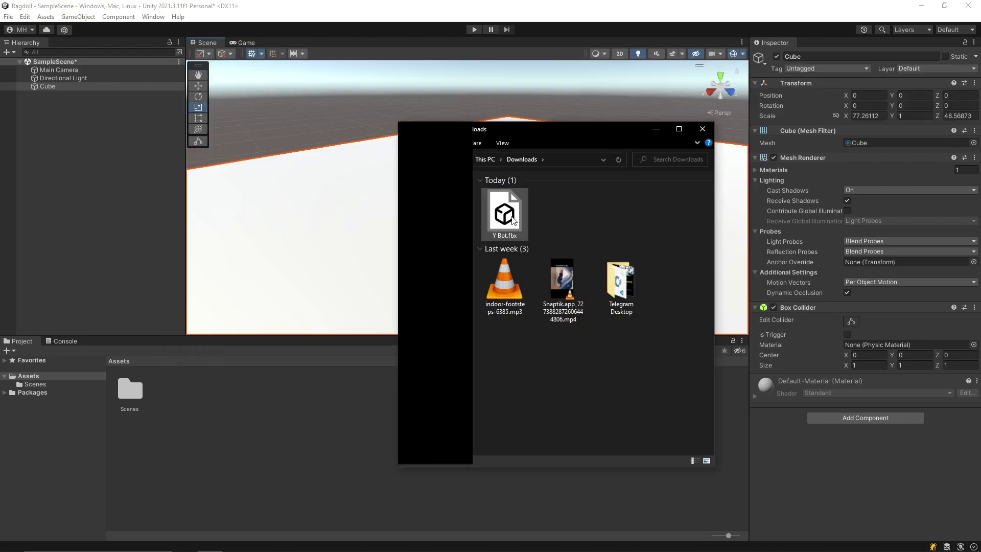
pyautogui.click(513, 219)
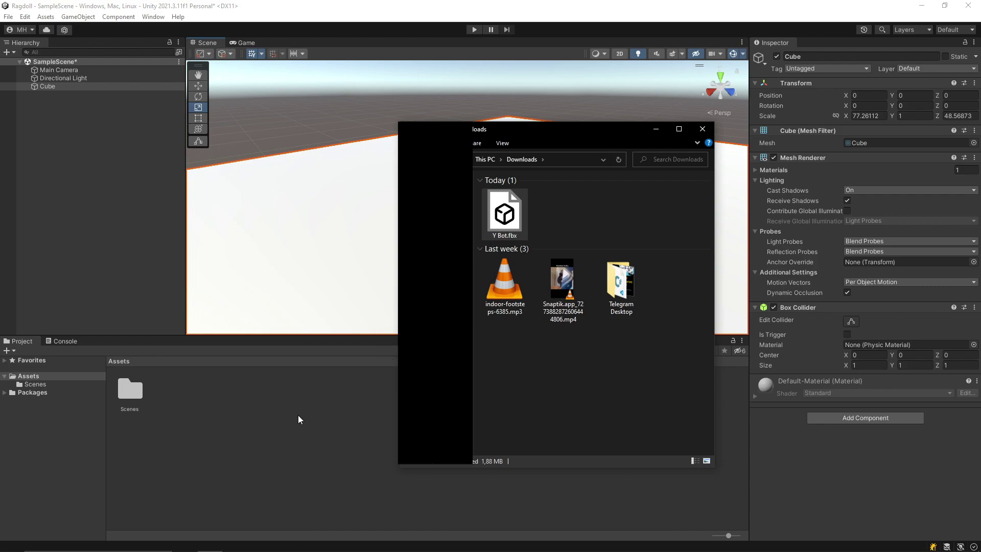
pyautogui.moveTo(219, 413); pyautogui.dragTo(219, 413)
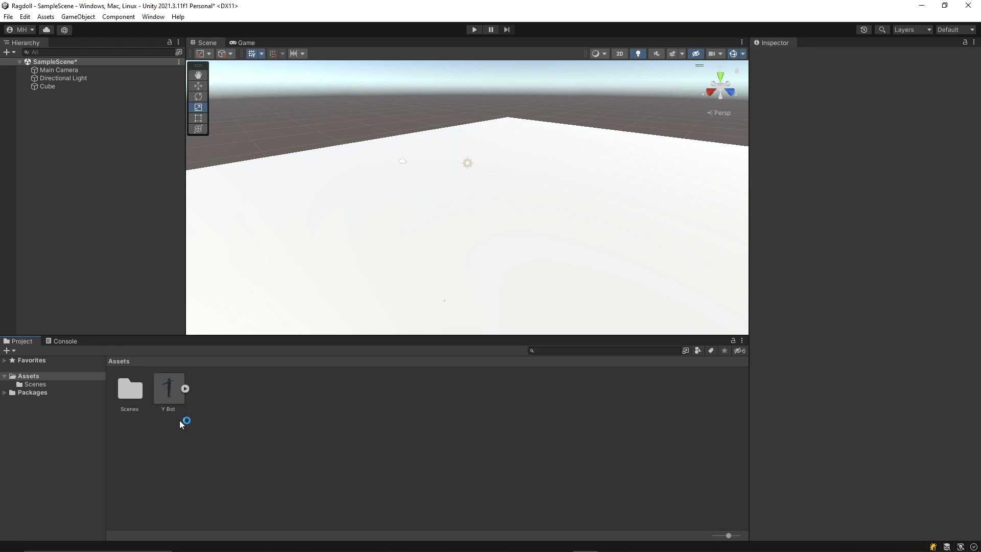
# - Place the Y Bot model into the scene standing on the floor slab
pyautogui.moveTo(164, 397); pyautogui.dragTo(427, 240)
pyautogui.scroll(3, 431, 234)
pyautogui.scroll(2, 514, 195)
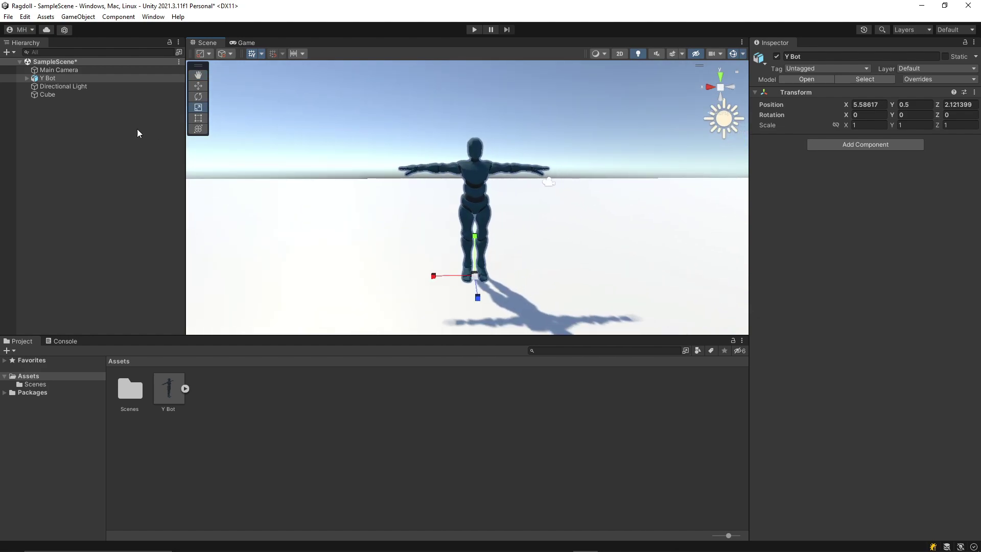
# - Expand Y Bot in the Hierarchy to inspect the mixamorig:Hips and LeftUpLeg bones
pyautogui.click(27, 78)
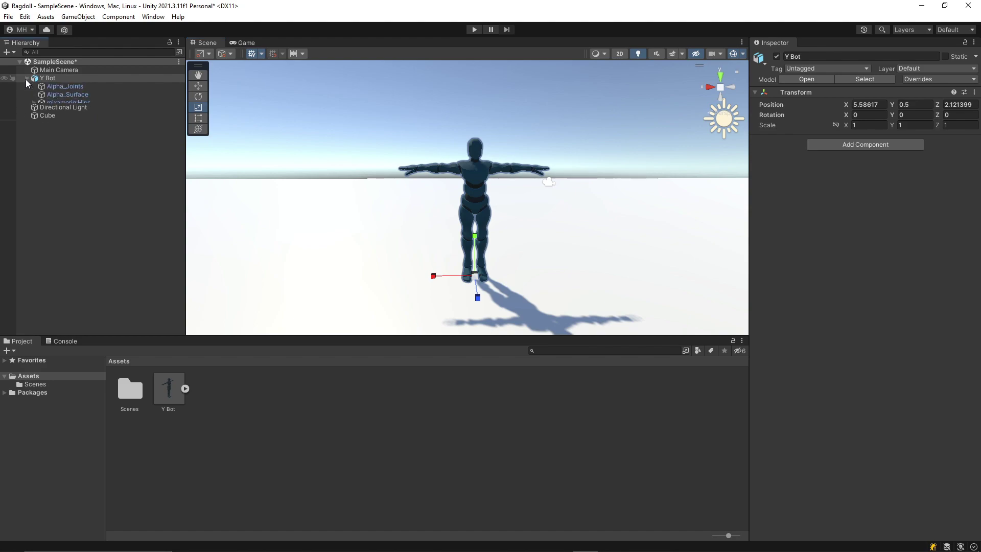
pyautogui.click(59, 102)
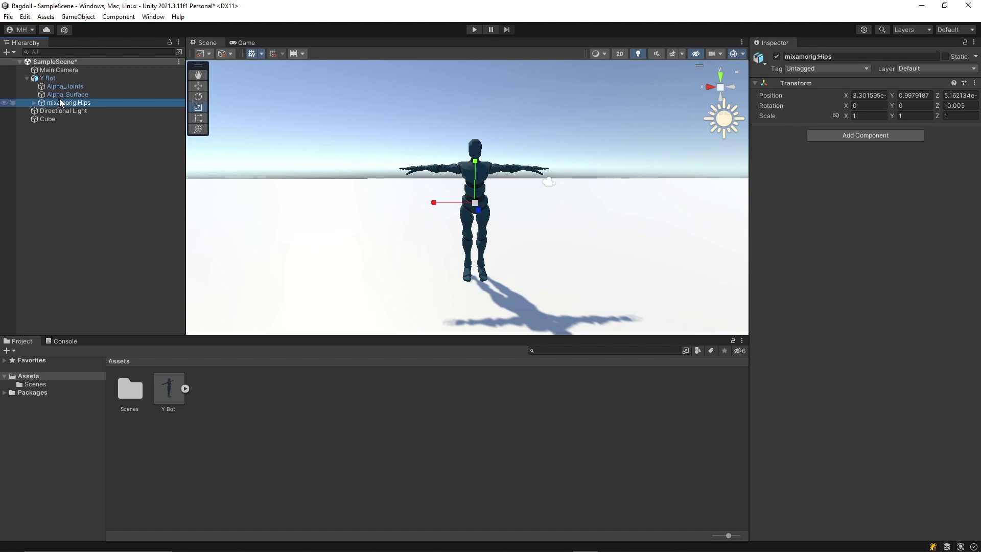
pyautogui.click(35, 102)
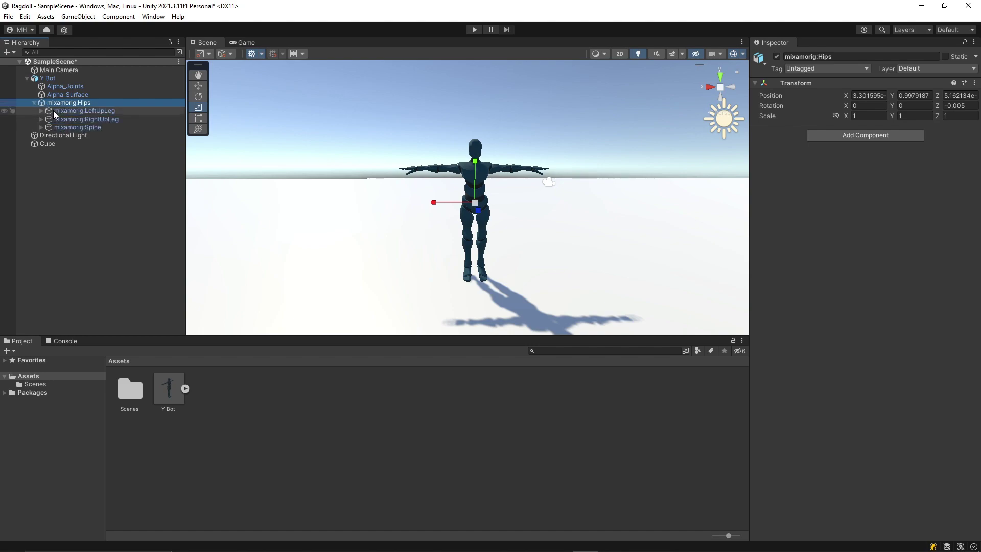
pyautogui.click(56, 111)
pyautogui.scroll(5, 428, 204)
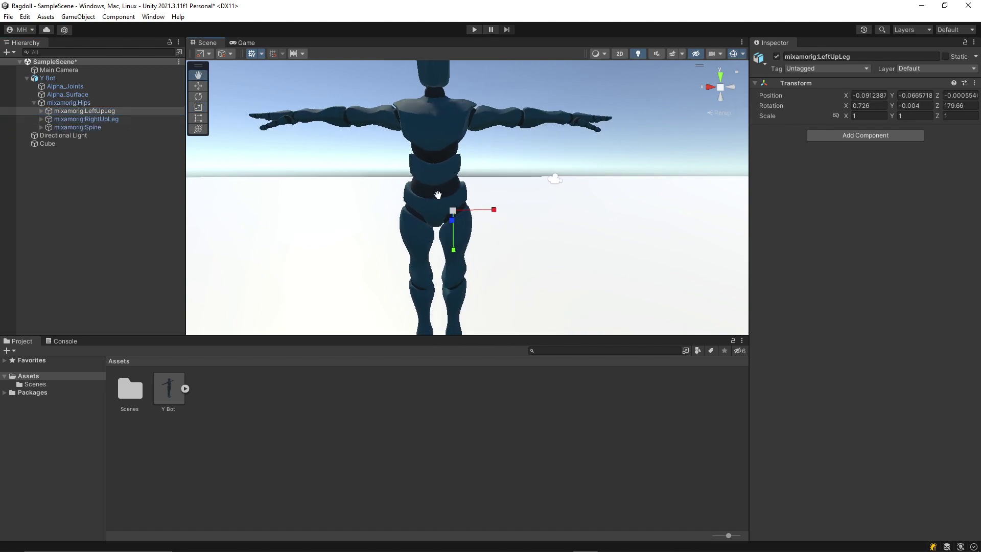
# - Set the Y Bot asset's rig Animation Type to Humanoid and apply it
pyautogui.click(173, 389)
pyautogui.click(846, 82)
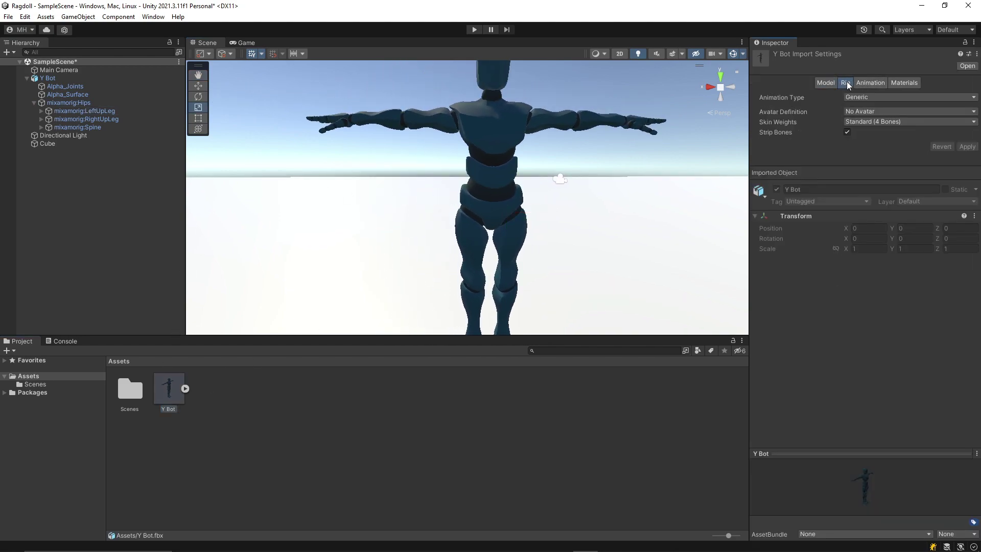
pyautogui.click(867, 97)
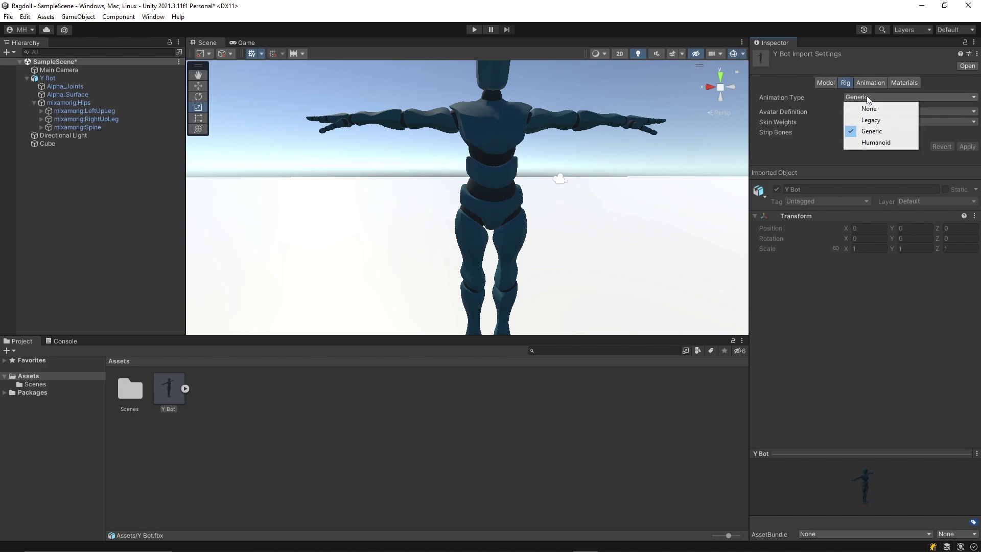
pyautogui.click(877, 145)
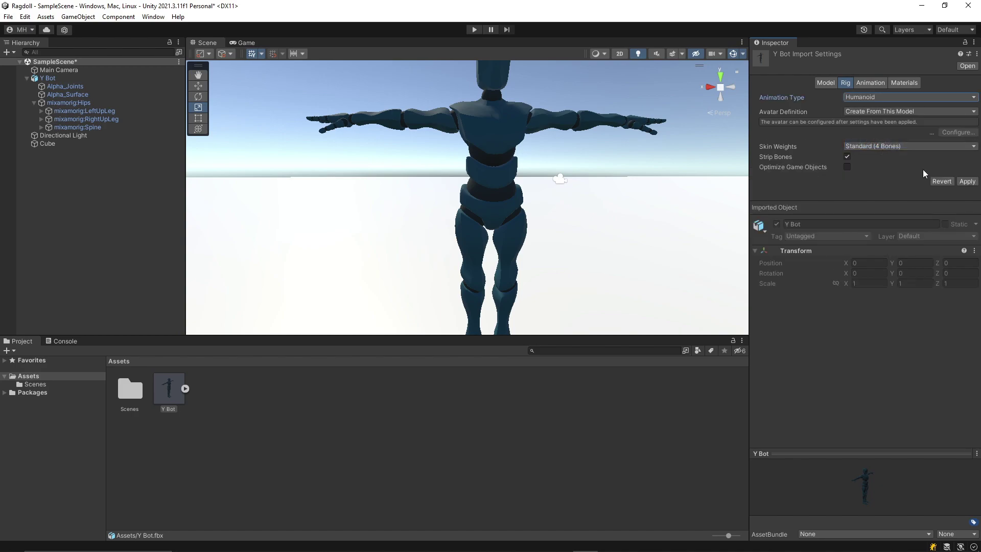
pyautogui.click(966, 181)
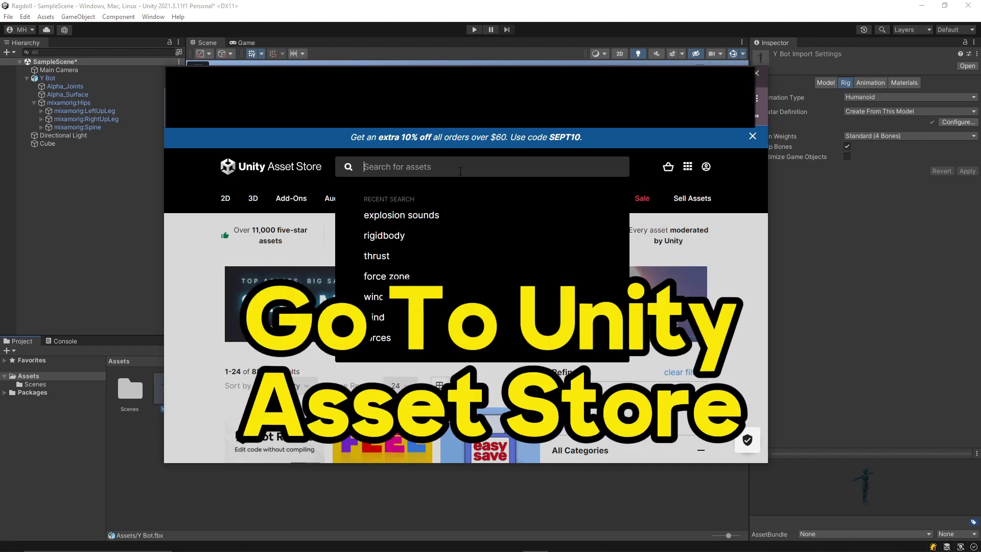
# - Search the Asset Store for 'ragdoll helper'
pyautogui.write('rag')
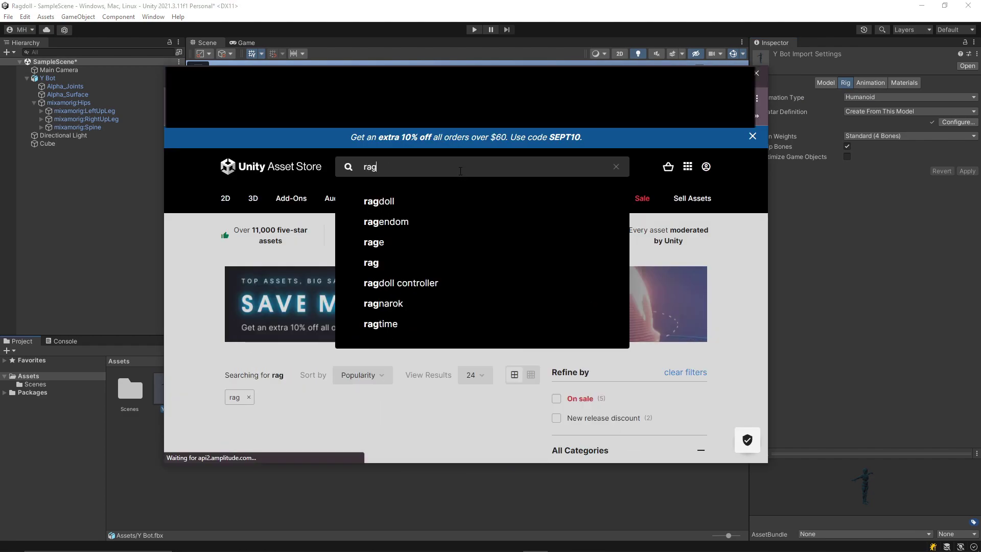
pyautogui.write('do')
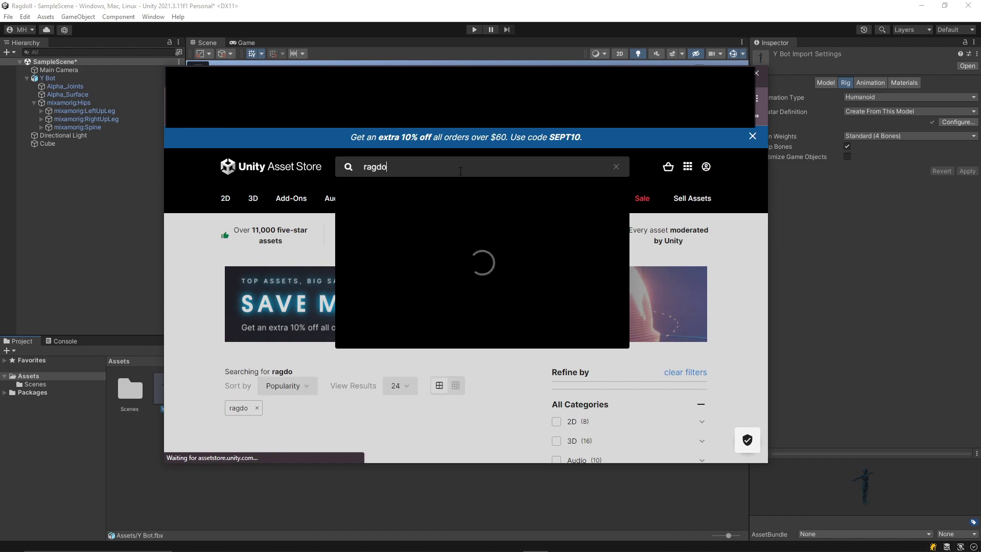
pyautogui.write('ll help')
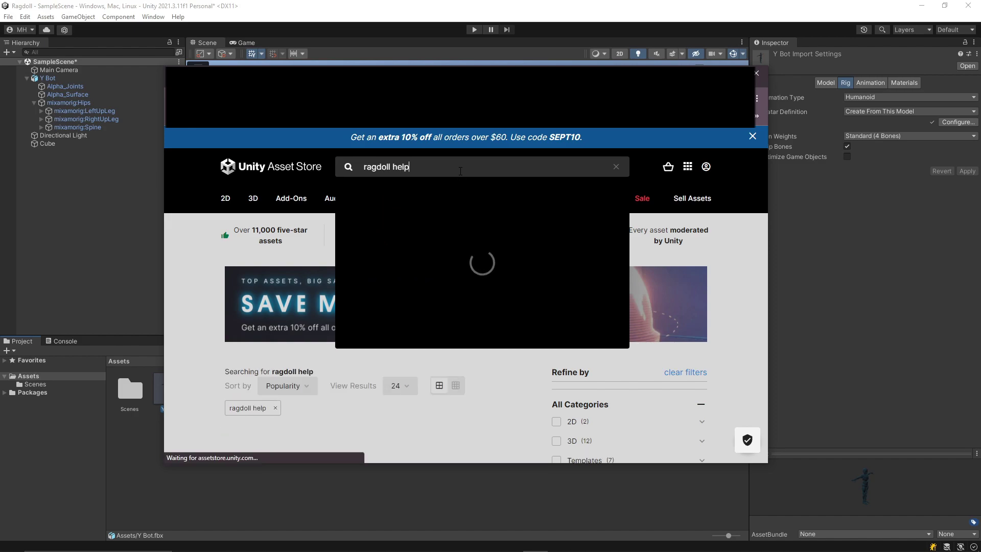
pyautogui.write('er')
pyautogui.press('Return')
pyautogui.scroll(-5, 384, 311)
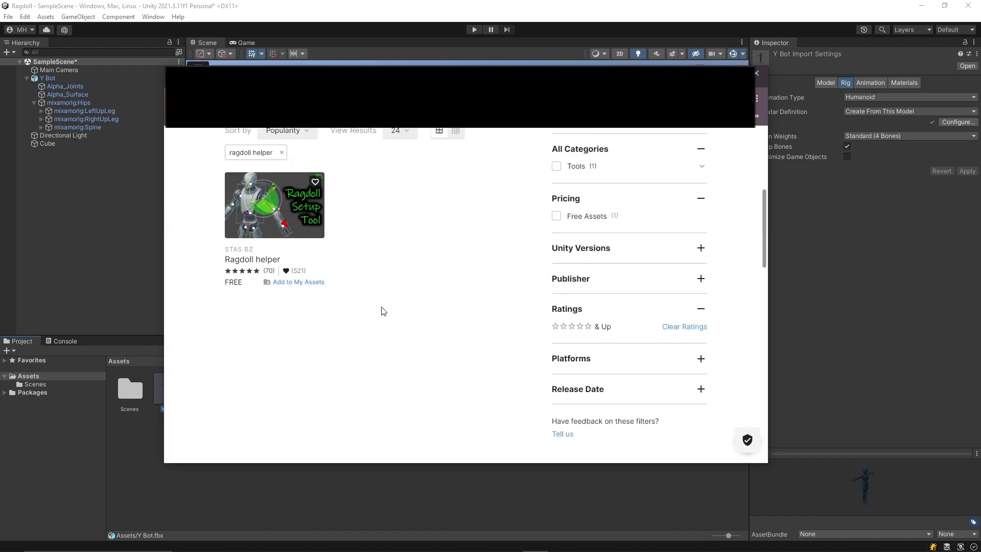
# - Open the free Ragdoll helper product page and add it to My Assets
pyautogui.moveTo(282, 214)
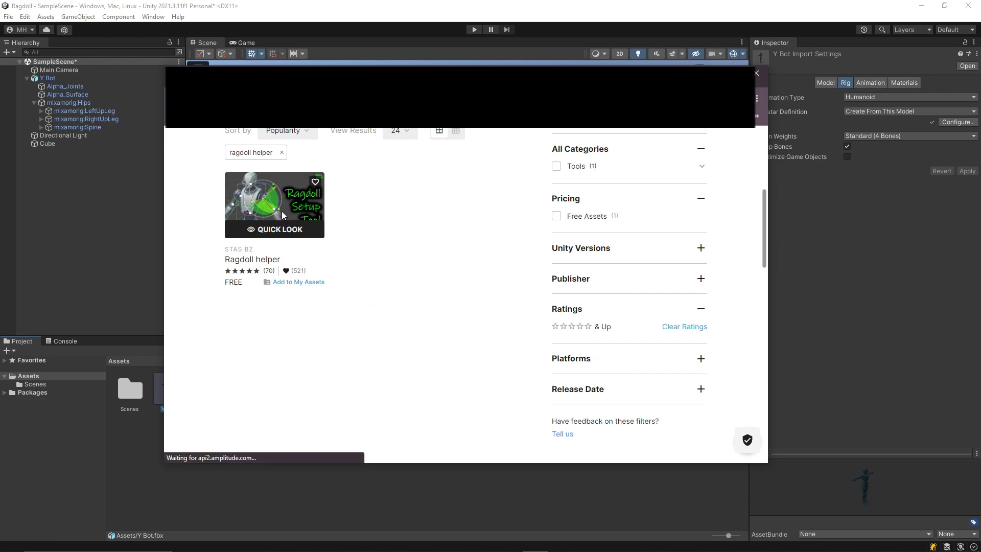
pyautogui.click(282, 214)
pyautogui.scroll(-4, 643, 349)
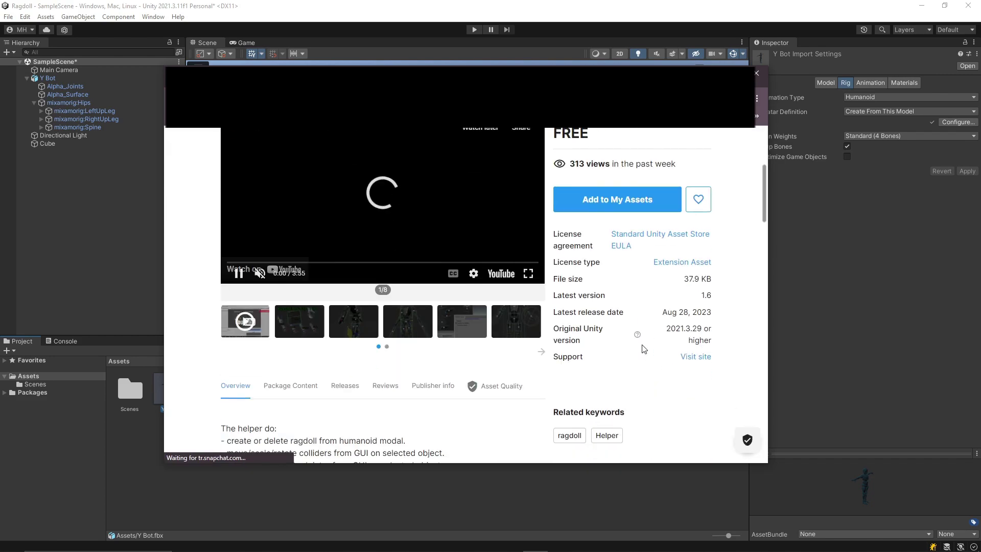
pyautogui.scroll(4, 639, 327)
pyautogui.scroll(-3, 631, 276)
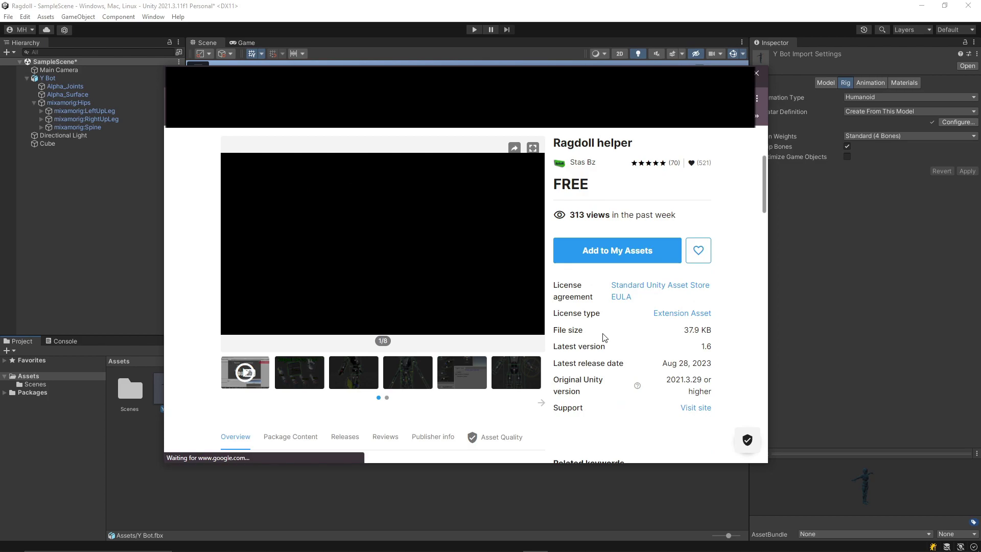
pyautogui.click(628, 253)
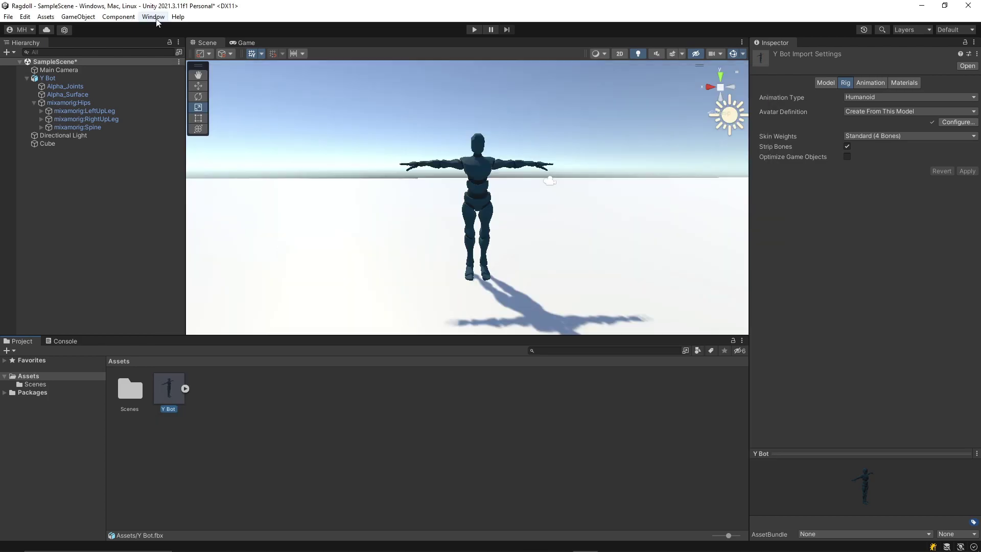
# - Close the Asset Store and filter the Package Manager to My Assets, searching 'rag'
pyautogui.click(153, 16)
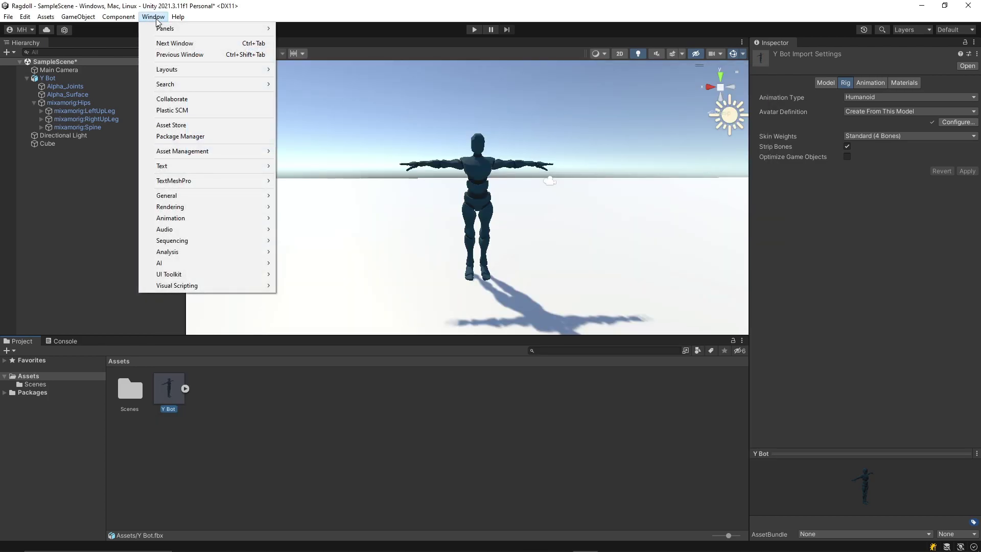
pyautogui.click(212, 136)
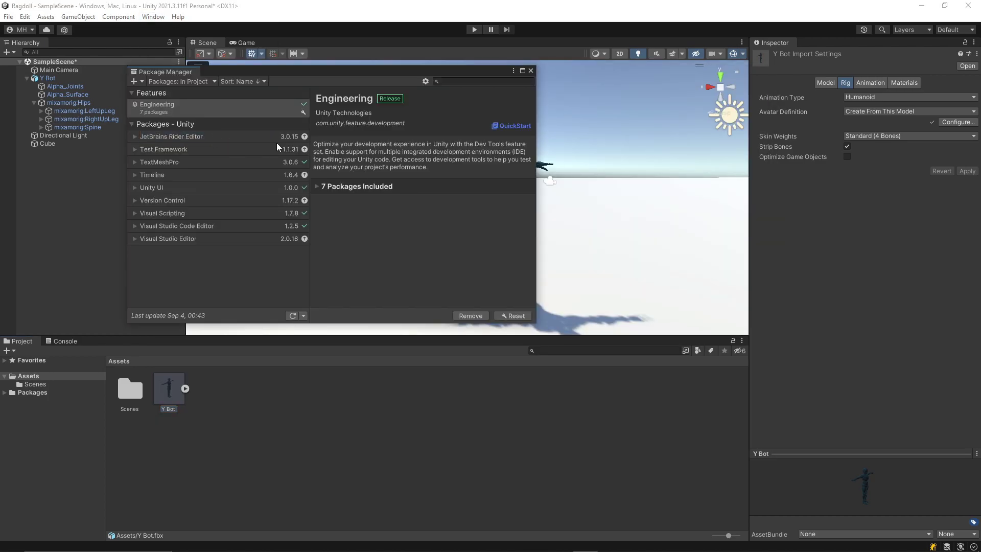
pyautogui.click(215, 82)
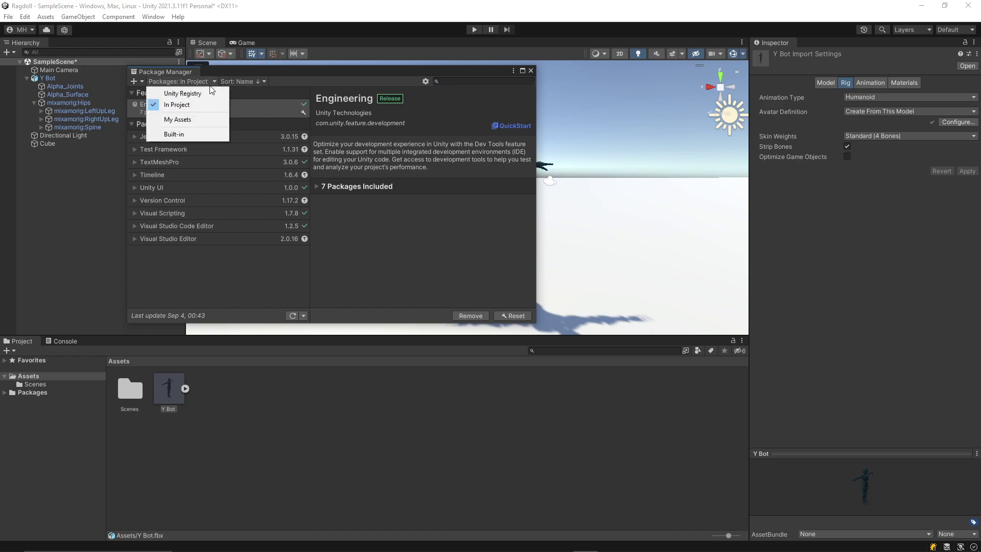
pyautogui.click(156, 120)
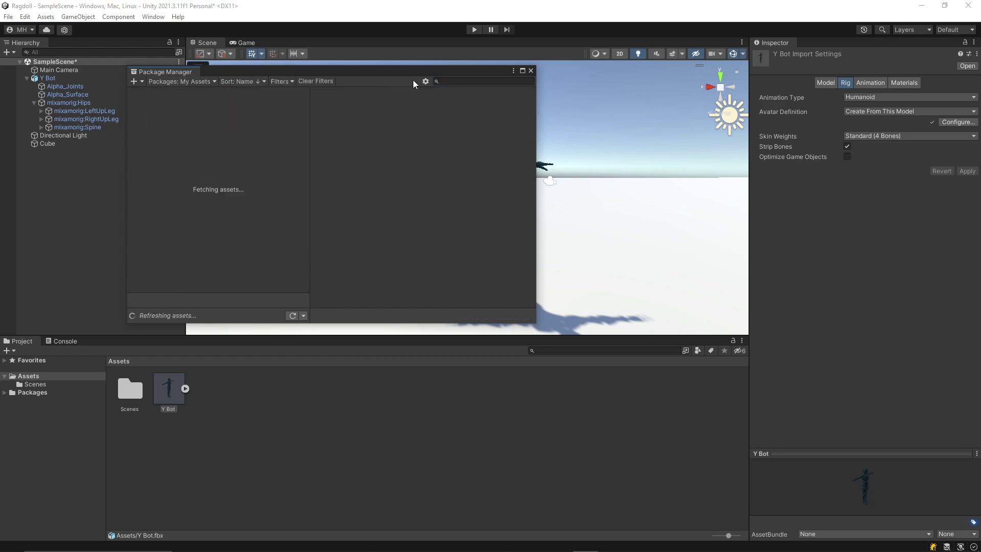
pyautogui.click(447, 81)
pyautogui.write('ragdoll helper')
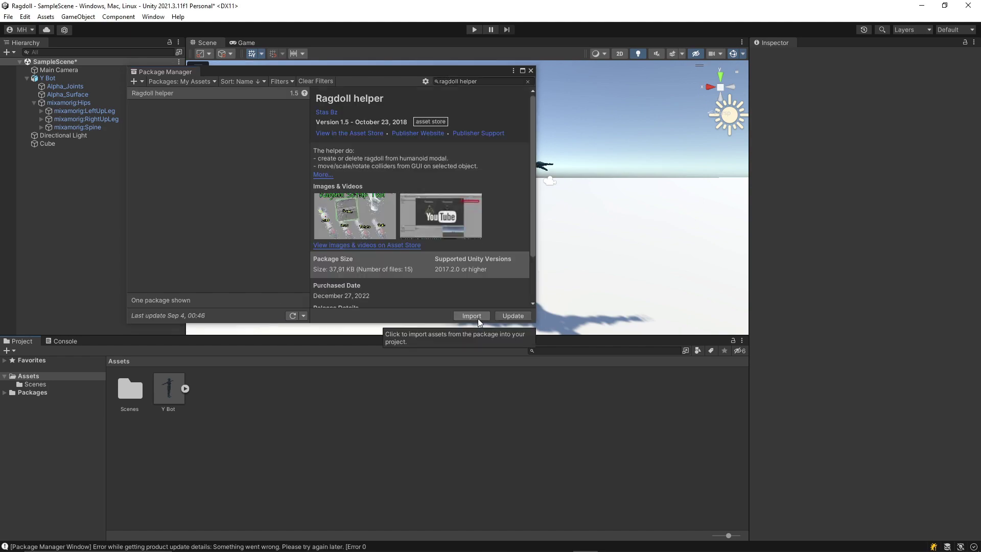
# - Import all Ragdoll helper files, close the Package Manager, and select Y Bot
pyautogui.click(479, 316)
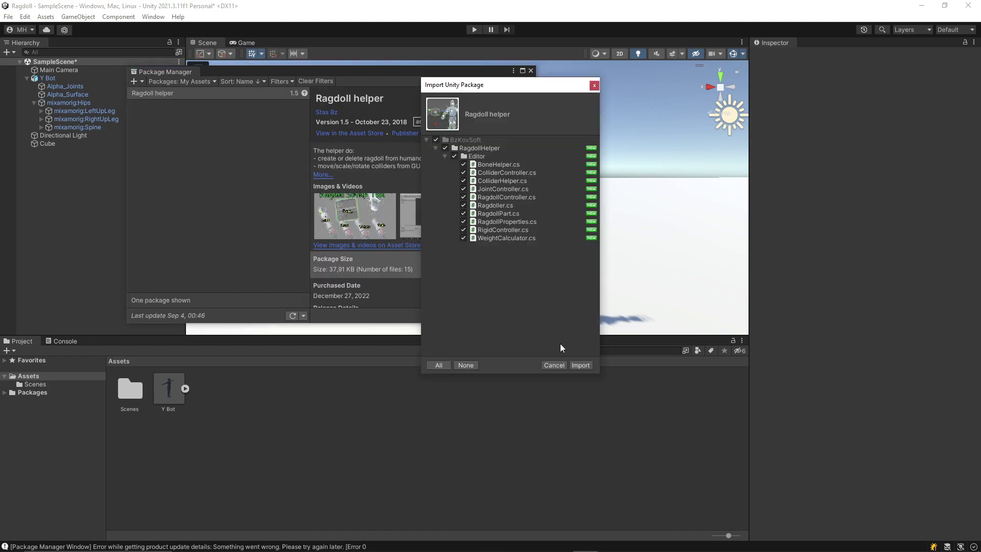
pyautogui.click(581, 365)
pyautogui.click(531, 70)
pyautogui.click(153, 16)
pyautogui.click(81, 86)
pyautogui.click(85, 79)
# - Use the BzSoft Ragdoll Helper to create ragdoll colliders and joints on Y Bot, total weight 60
pyautogui.click(153, 17)
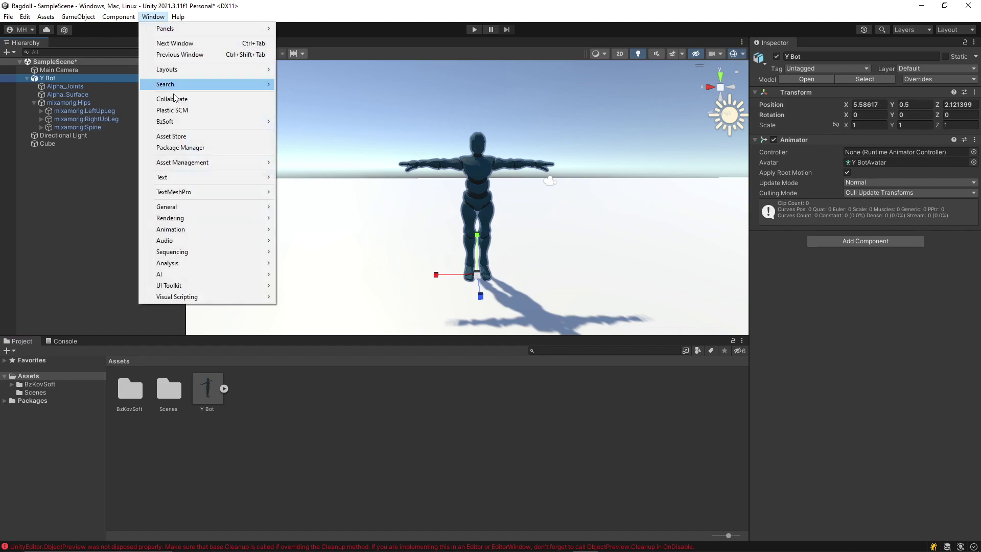
pyautogui.moveTo(187, 123)
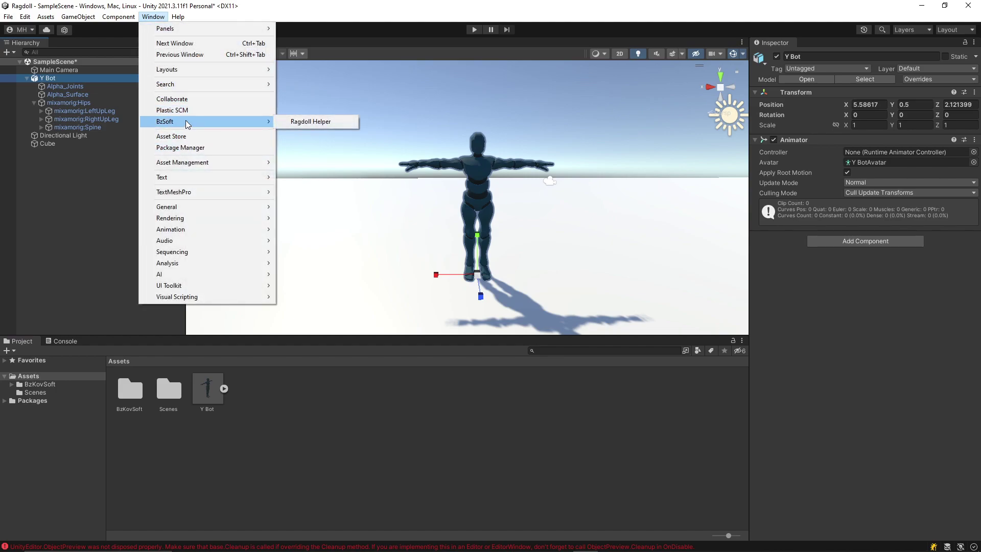
pyautogui.click(309, 122)
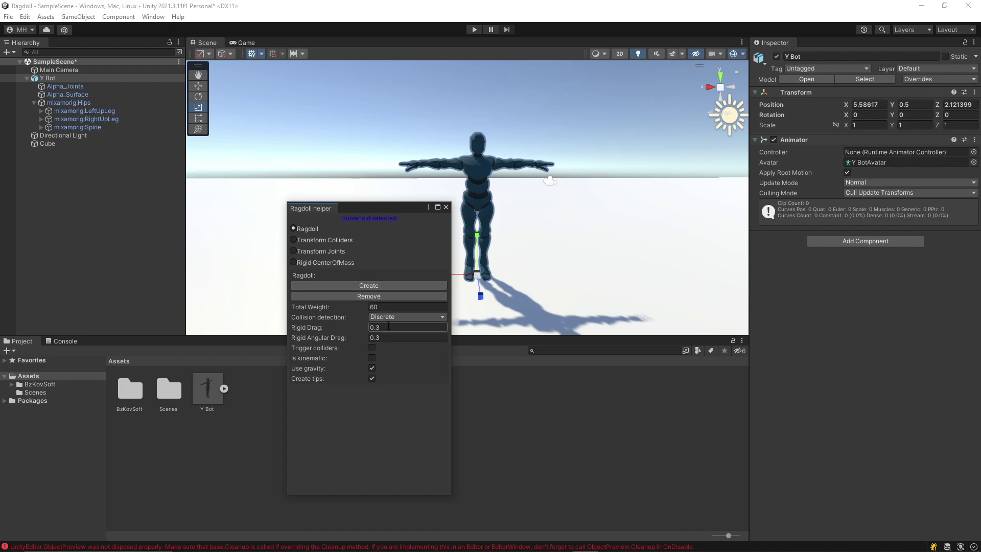
pyautogui.click(370, 287)
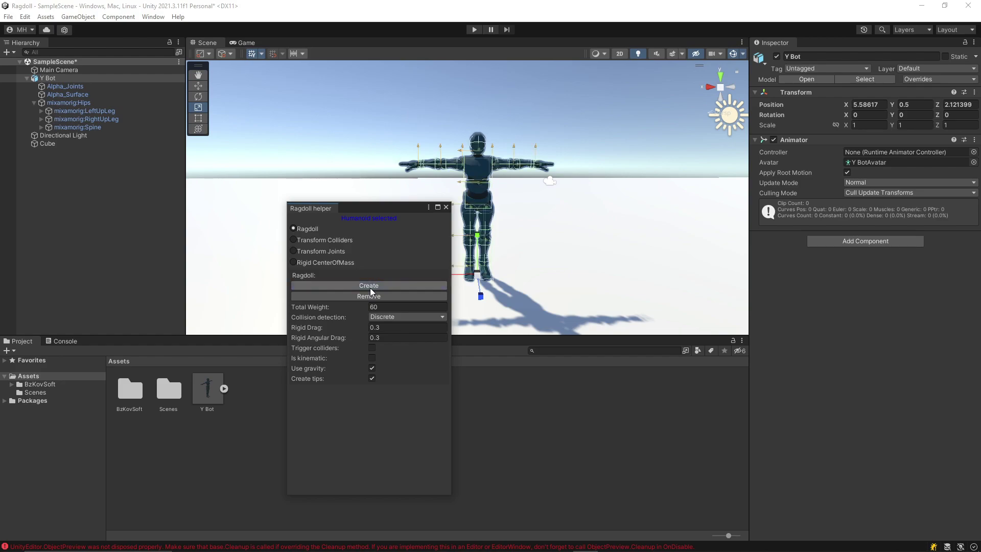
# - Close the Ragdoll helper and frame a close side view of Y Bot's feet colliders
pyautogui.click(446, 207)
pyautogui.scroll(5, 496, 201)
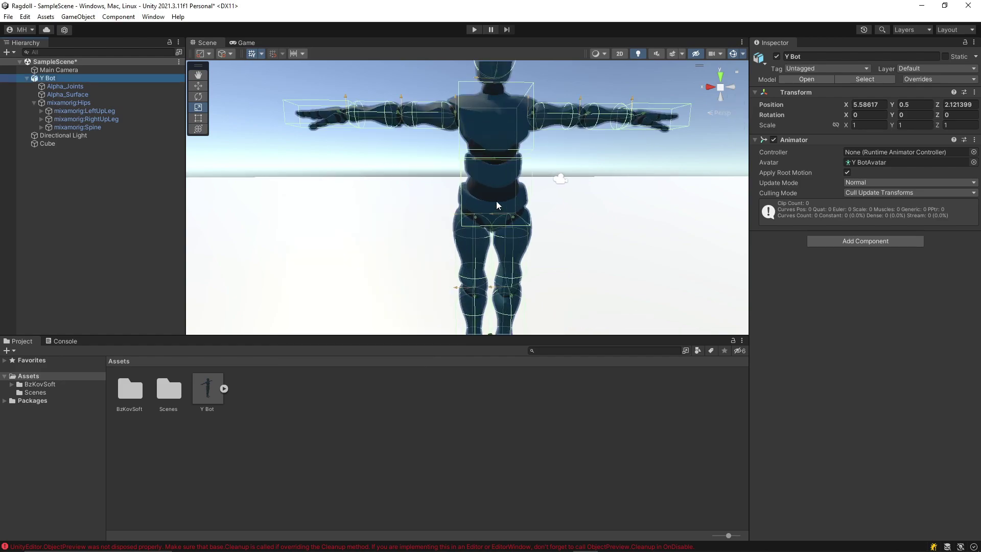
pyautogui.keyDown('alt'); pyautogui.moveTo(483, 205); pyautogui.dragTo(536, 199); pyautogui.keyUp('alt')
pyautogui.scroll(-5, 536, 200)
pyautogui.keyDown('alt'); pyautogui.moveTo(475, 235); pyautogui.dragTo(443, 164); pyautogui.keyUp('alt')
pyautogui.scroll(3, 445, 164)
pyautogui.scroll(2, 501, 160)
pyautogui.scroll(5, 490, 162)
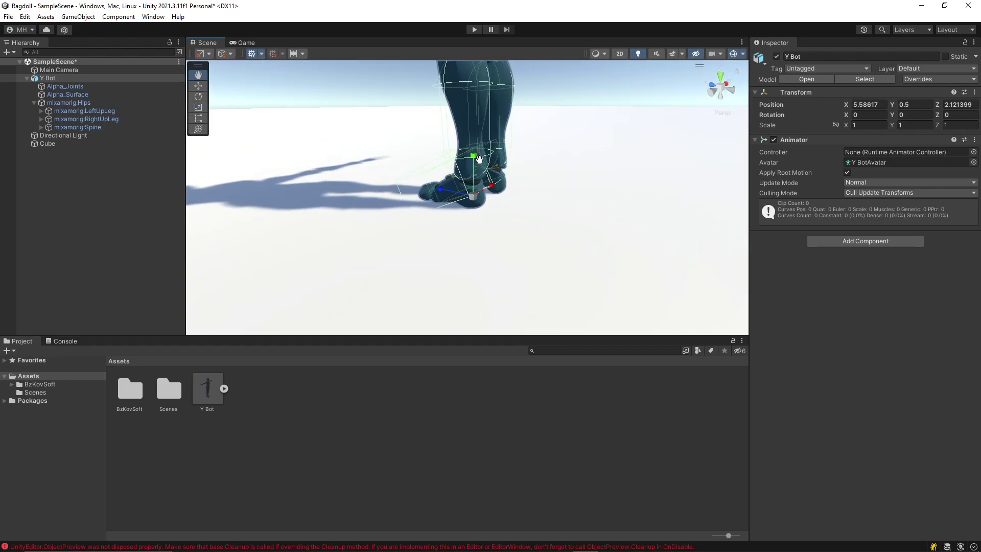
pyautogui.scroll(2, 476, 166)
pyautogui.keyDown('alt'); pyautogui.moveTo(476, 162); pyautogui.dragTo(539, 154); pyautogui.keyUp('alt')
pyautogui.scroll(-3, 486, 198)
pyautogui.moveTo(492, 186); pyautogui.dragTo(496, 200, button='middle')
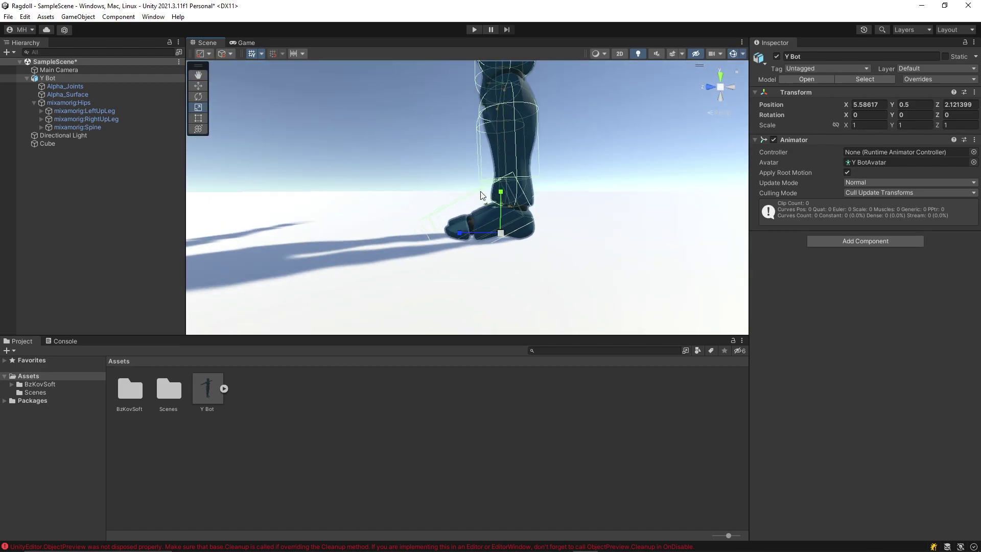
# - Expand the spine and both leg bone hierarchies down to the foot bones
pyautogui.click(41, 126)
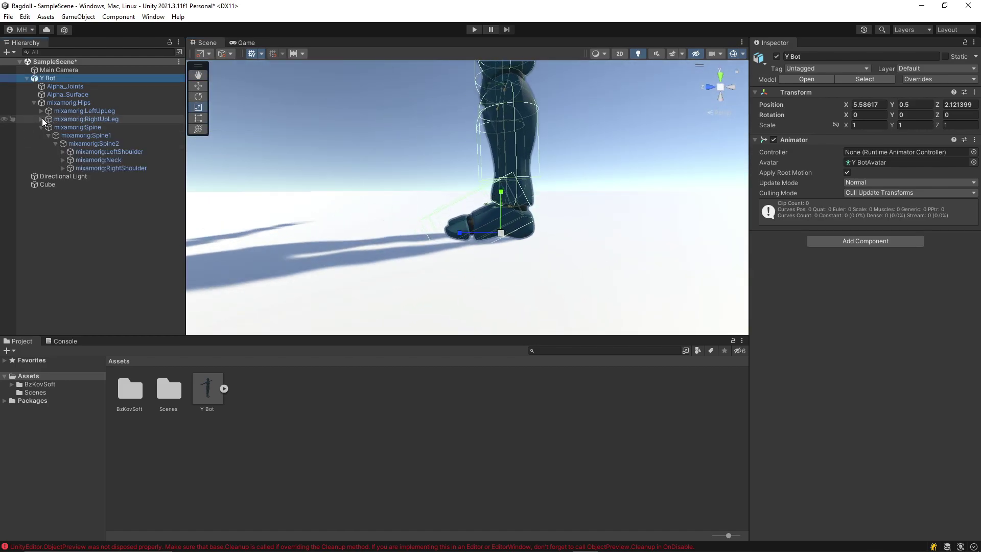
pyautogui.click(42, 119)
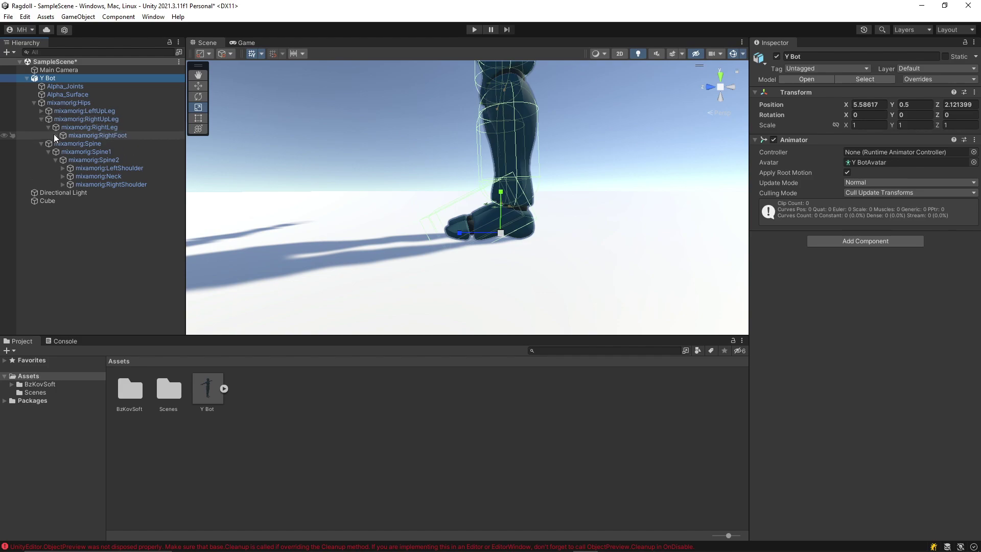
pyautogui.click(55, 135)
pyautogui.click(41, 111)
pyautogui.click(48, 119)
pyautogui.click(55, 126)
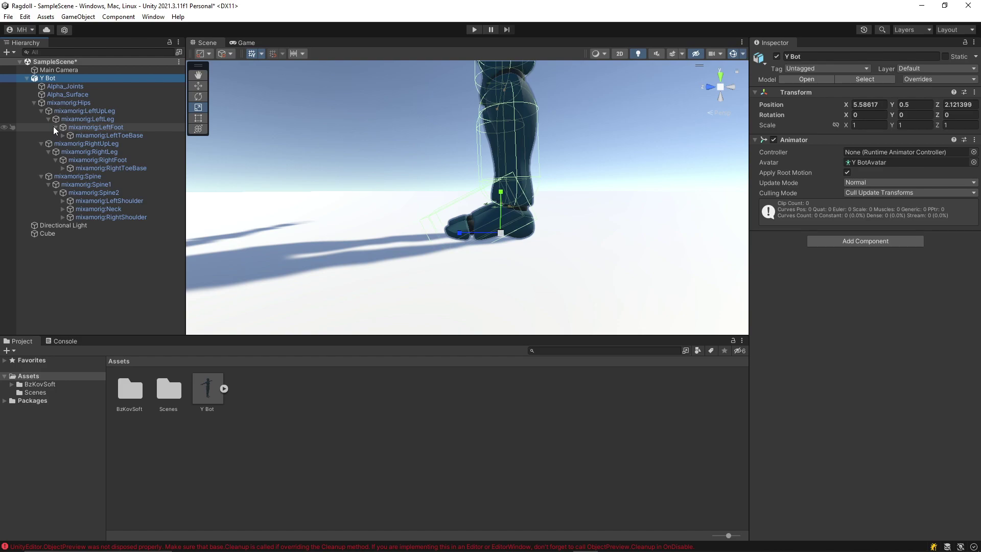
# - Remove the Box Colliders from mixamorig:LeftFoot and mixamorig:RightFoot
pyautogui.click(79, 130)
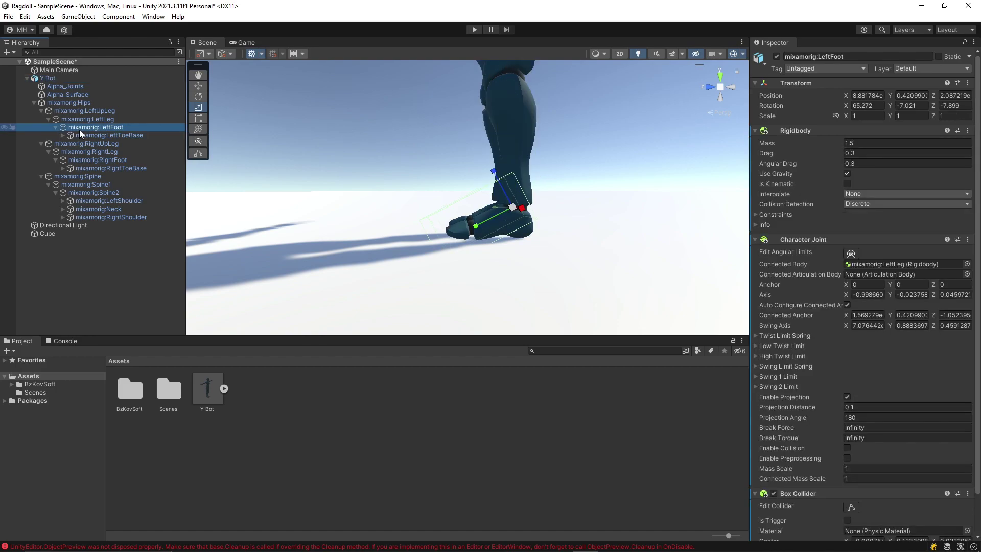
pyautogui.scroll(-2, 910, 153)
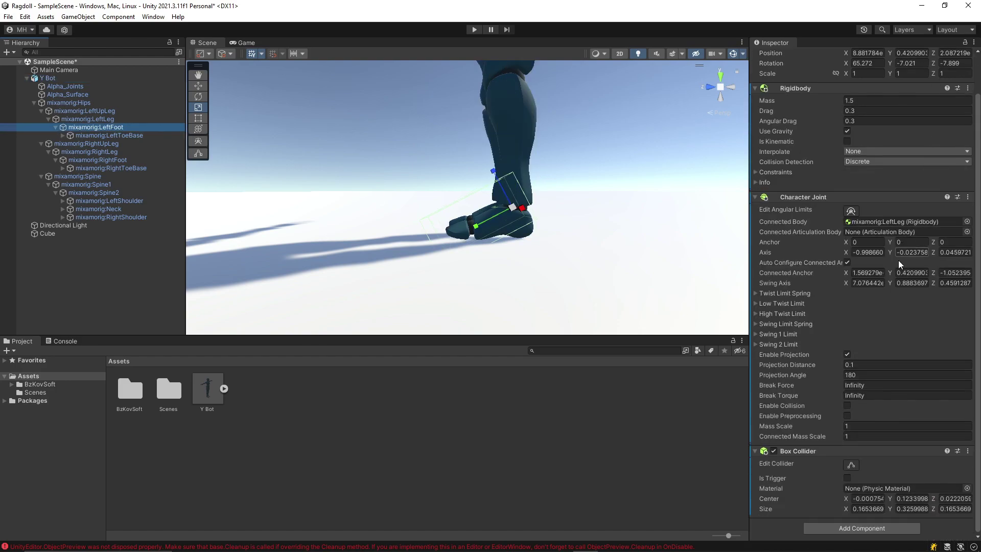
pyautogui.click(968, 451)
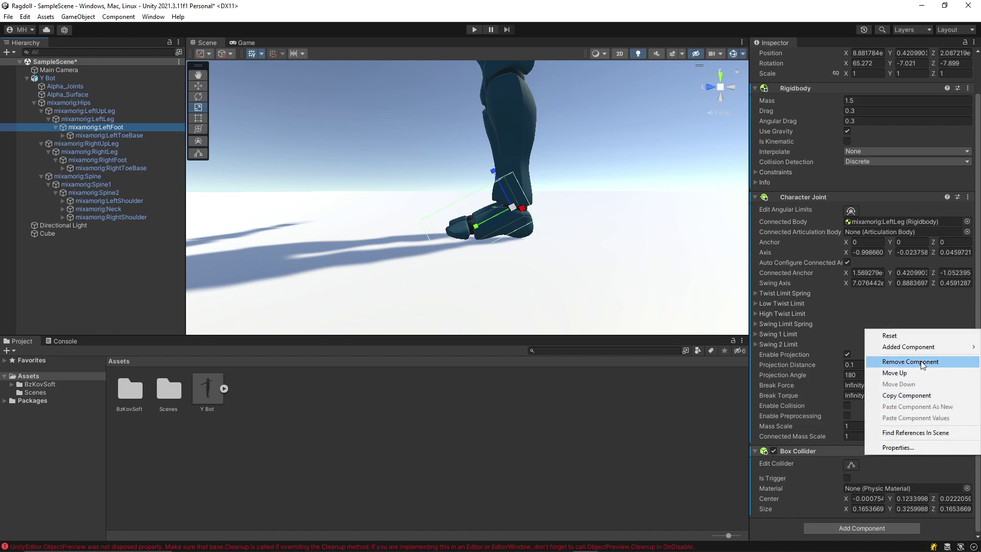
pyautogui.click(899, 362)
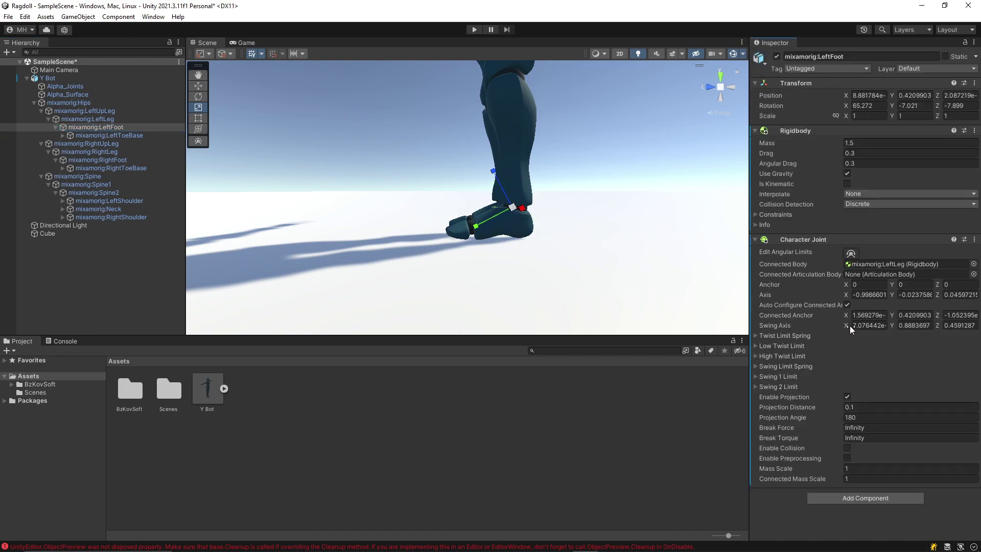
pyautogui.click(108, 159)
pyautogui.scroll(-2, 766, 338)
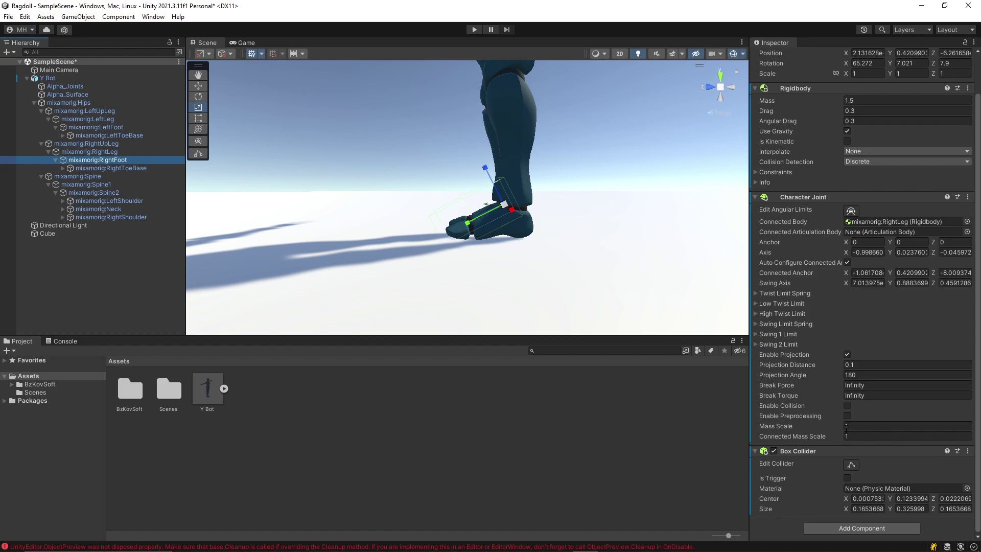
pyautogui.click(968, 451)
pyautogui.click(930, 362)
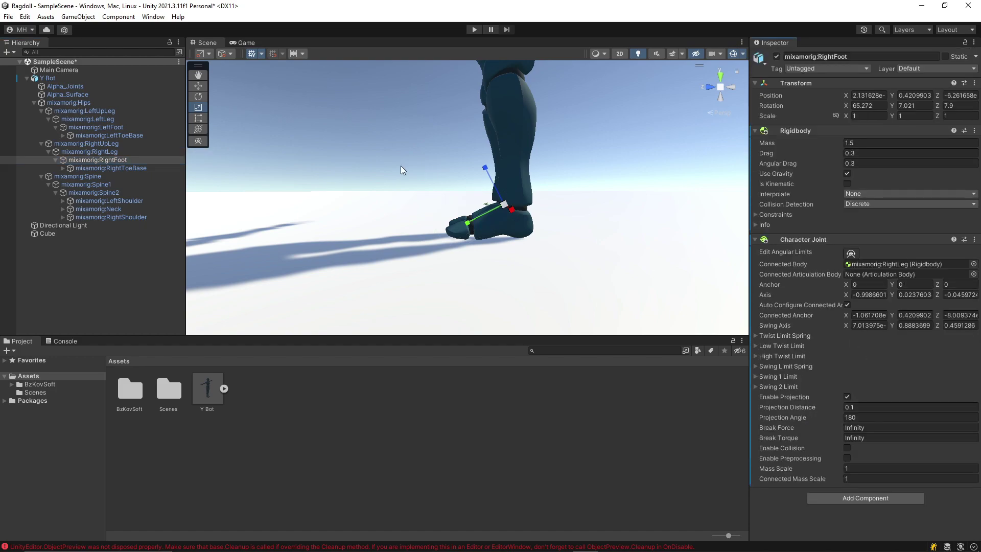
pyautogui.click(115, 127)
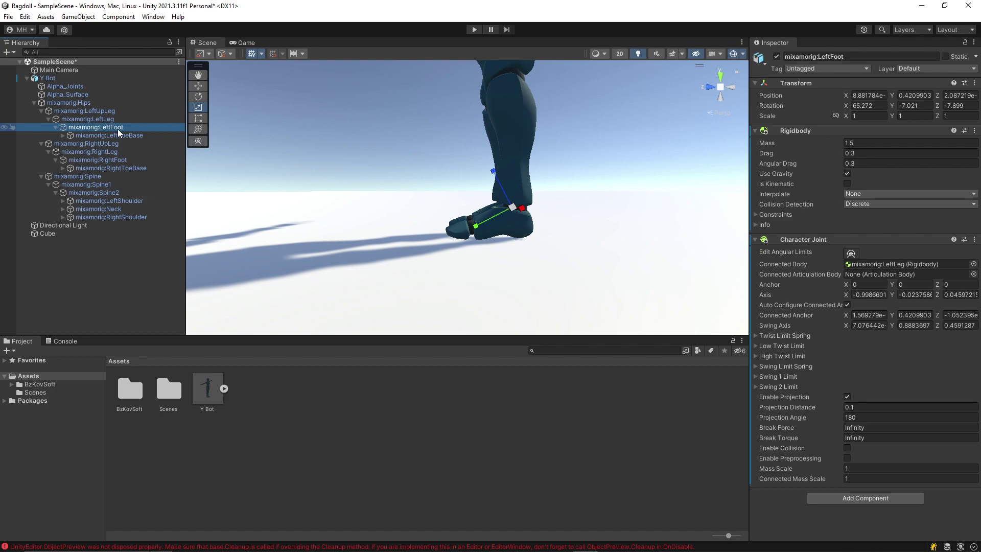
# - Create an empty GameObject under mixamorig:LeftFoot and give it a Box Collider
pyautogui.rightClick(117, 128)
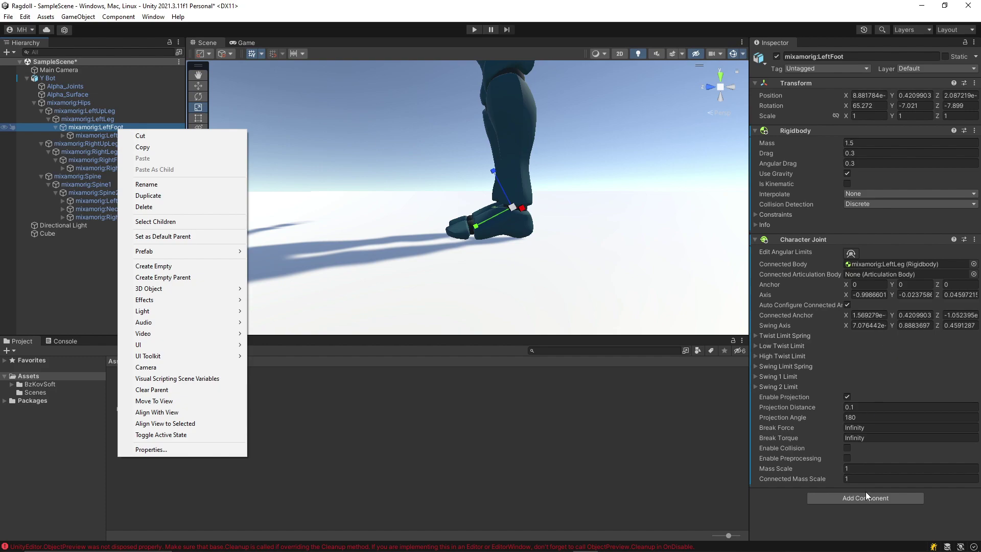
pyautogui.click(168, 266)
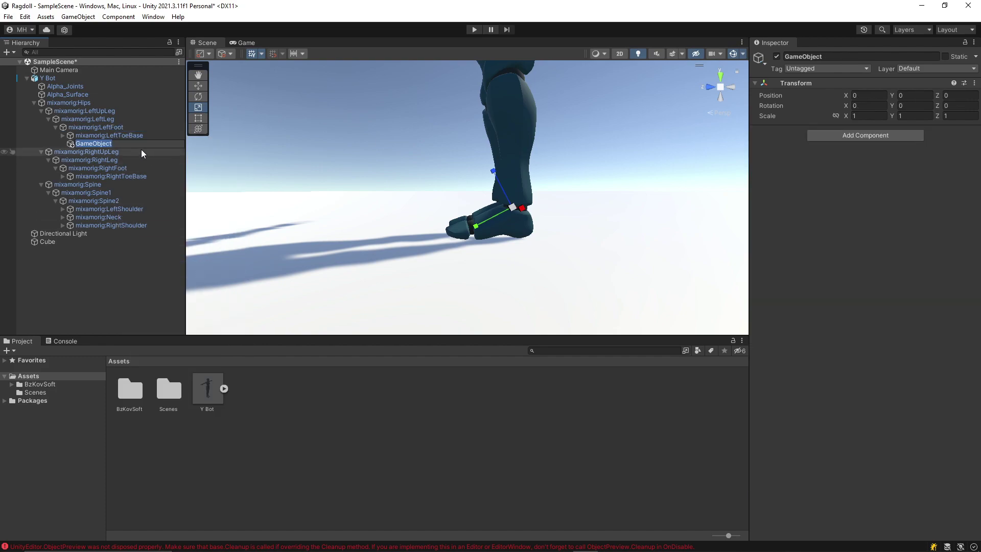
pyautogui.click(68, 145)
pyautogui.click(845, 136)
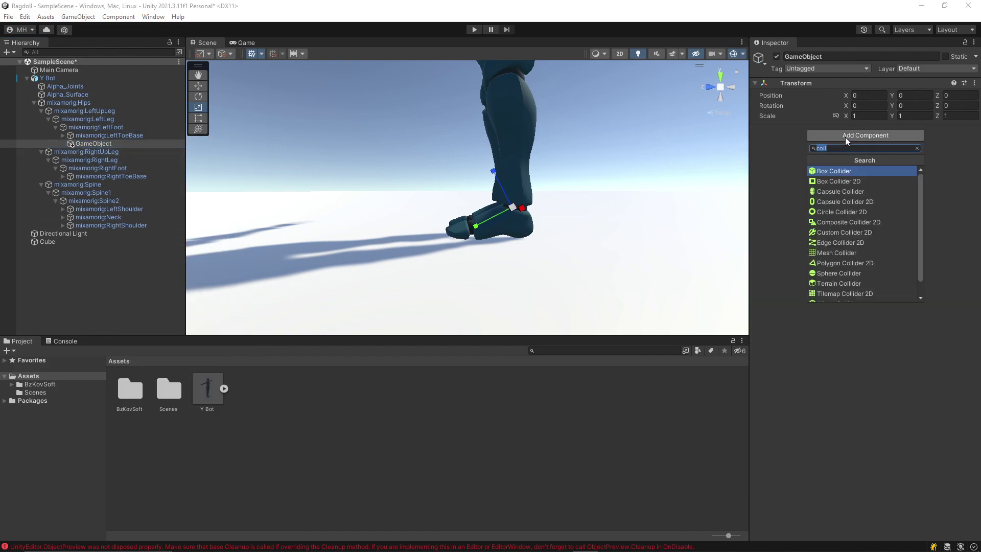
pyautogui.click(841, 170)
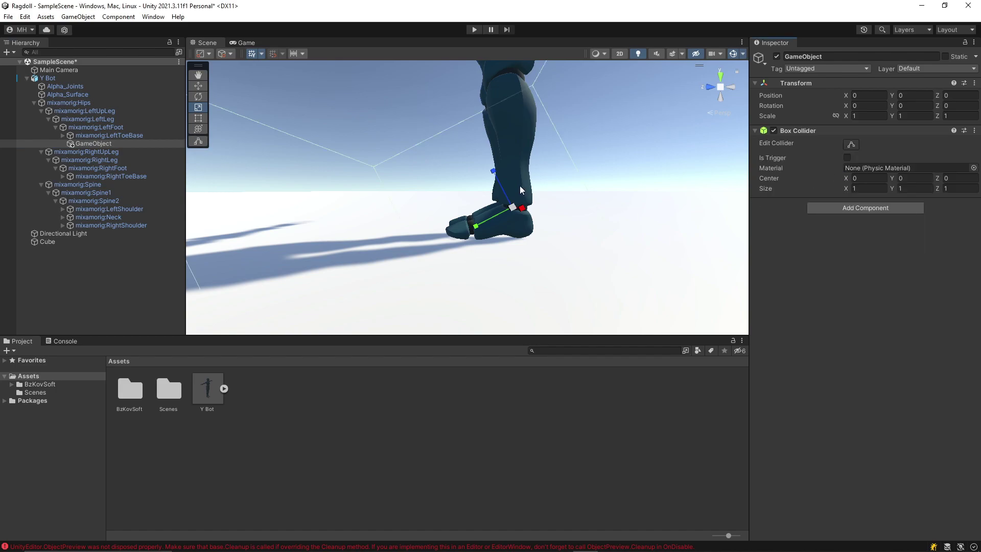
pyautogui.press('f')
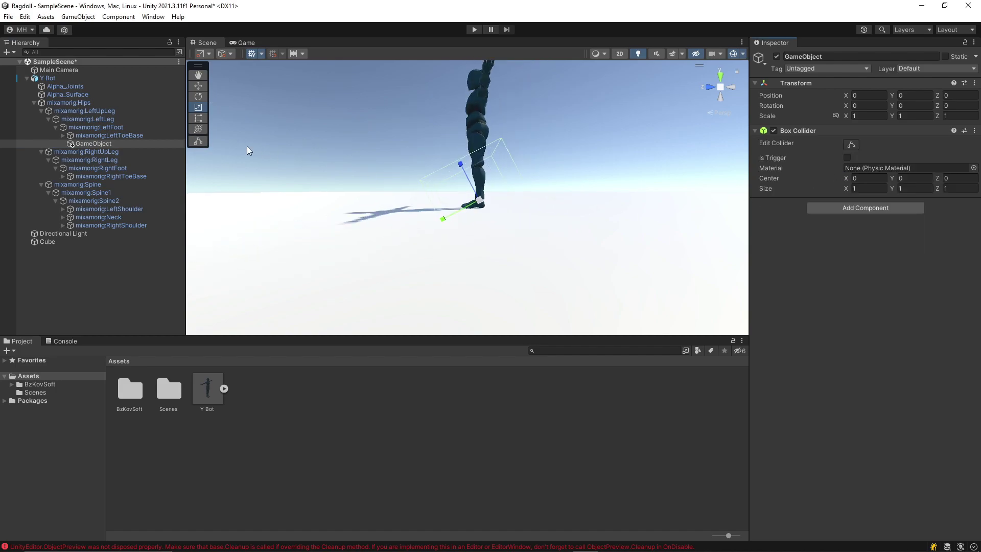
# - Rotate the collider object to about 26.42° on X and switch to an orthographic view
pyautogui.click(198, 96)
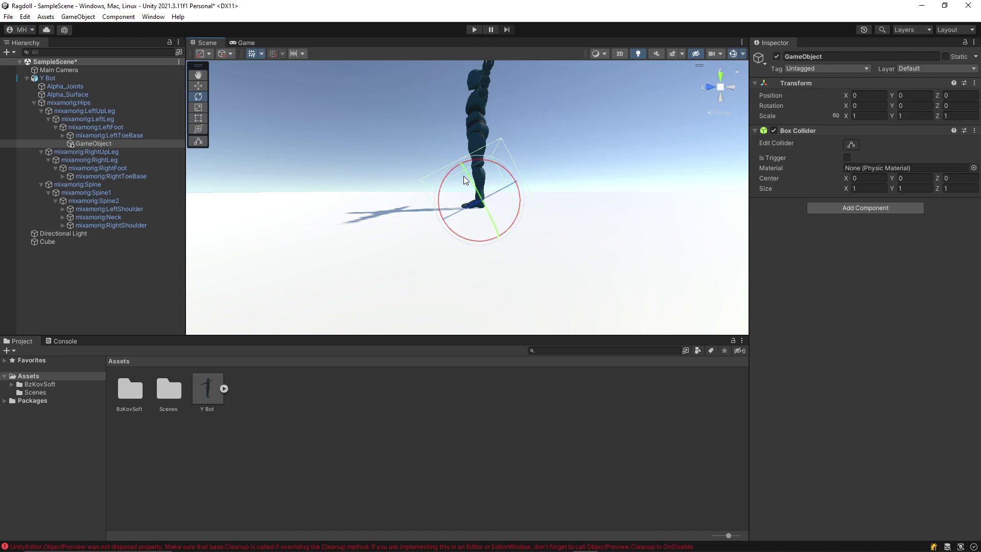
pyautogui.moveTo(449, 171); pyautogui.dragTo(477, 154)
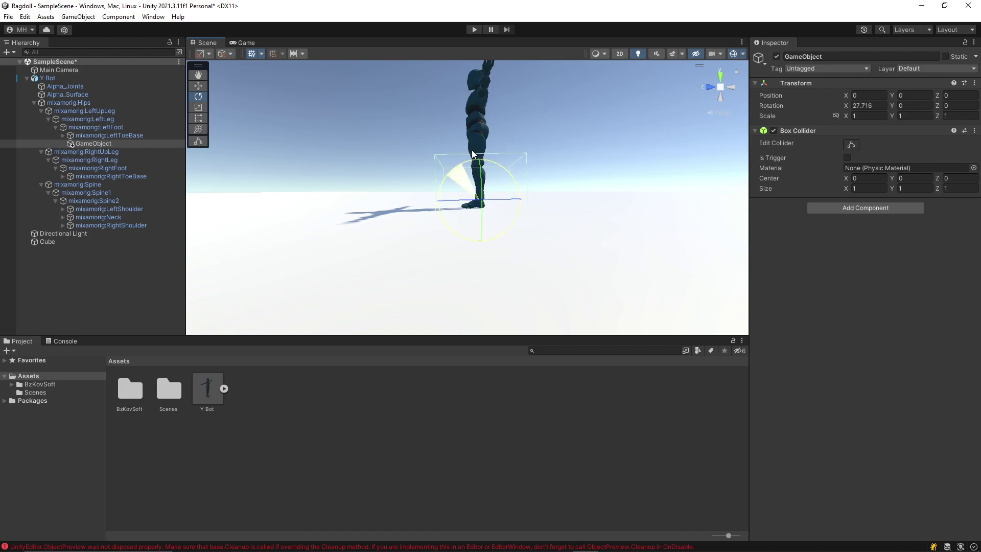
pyautogui.moveTo(472, 154); pyautogui.dragTo(475, 155)
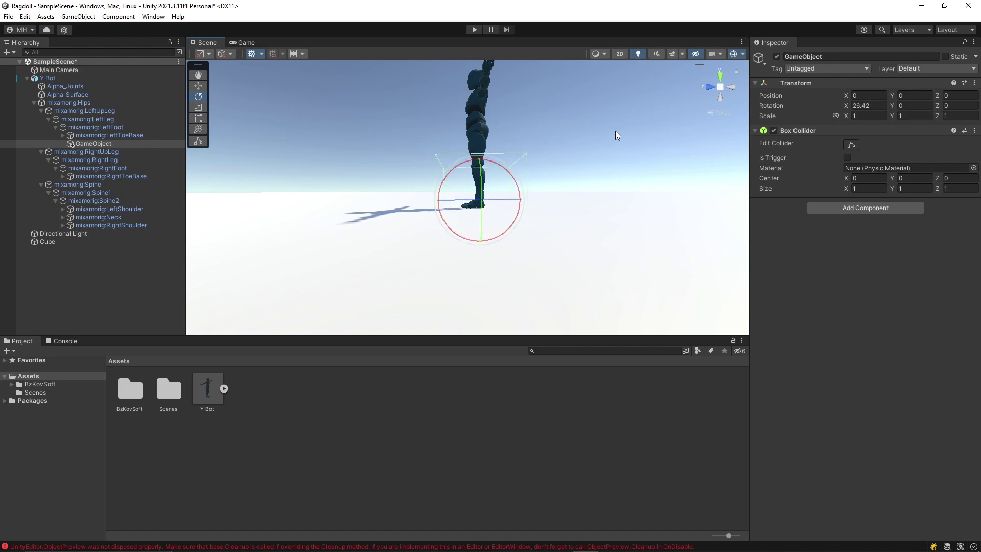
pyautogui.click(724, 112)
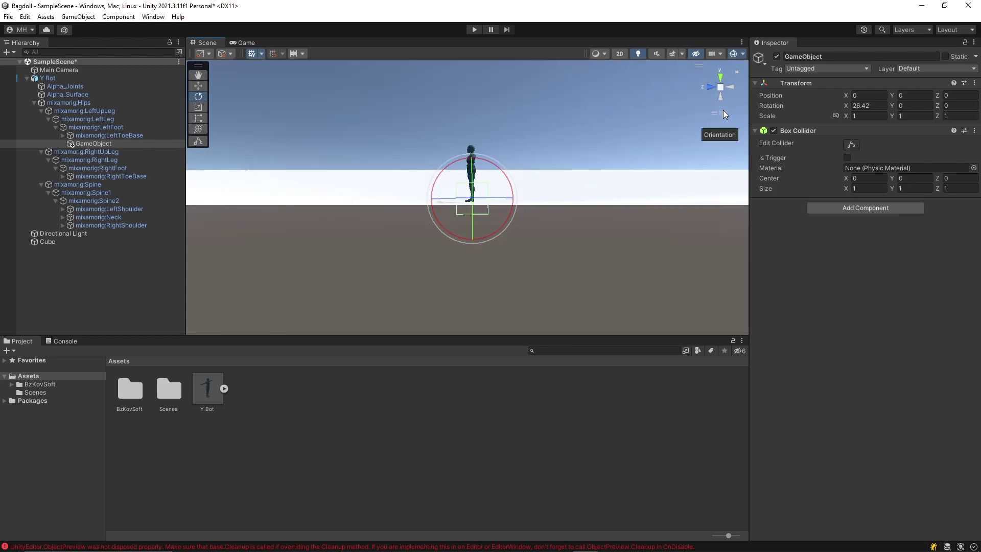
# - From the front view, tilt the left foot's box collider slightly to match the foot's angle
pyautogui.click(712, 88)
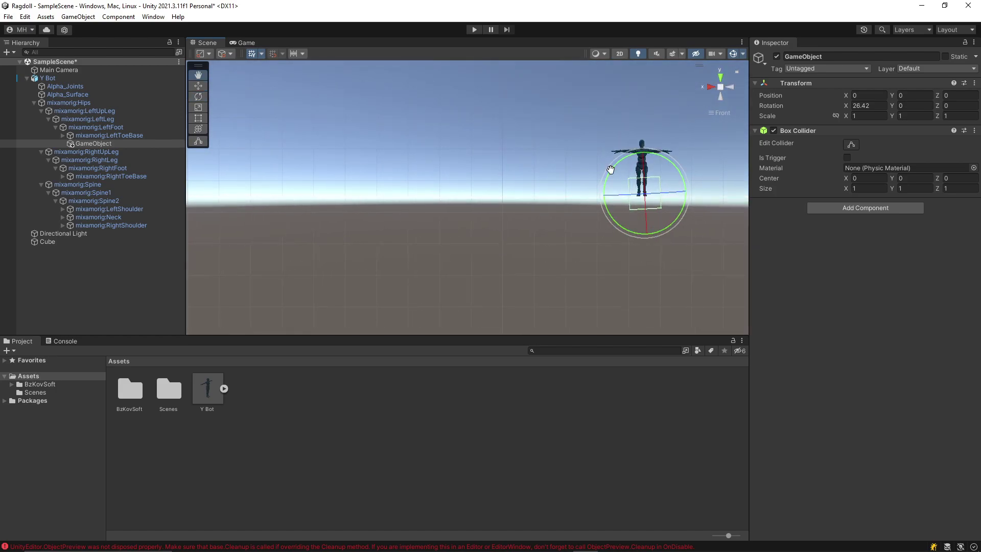
pyautogui.moveTo(611, 169); pyautogui.dragTo(440, 201, button='middle')
pyautogui.scroll(10, 476, 193)
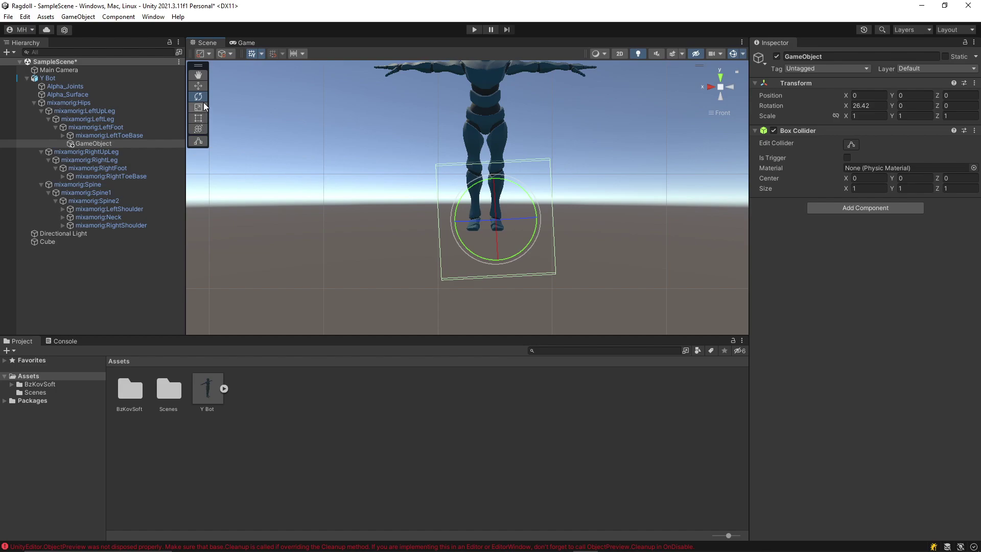
pyautogui.moveTo(473, 184); pyautogui.dragTo(471, 180)
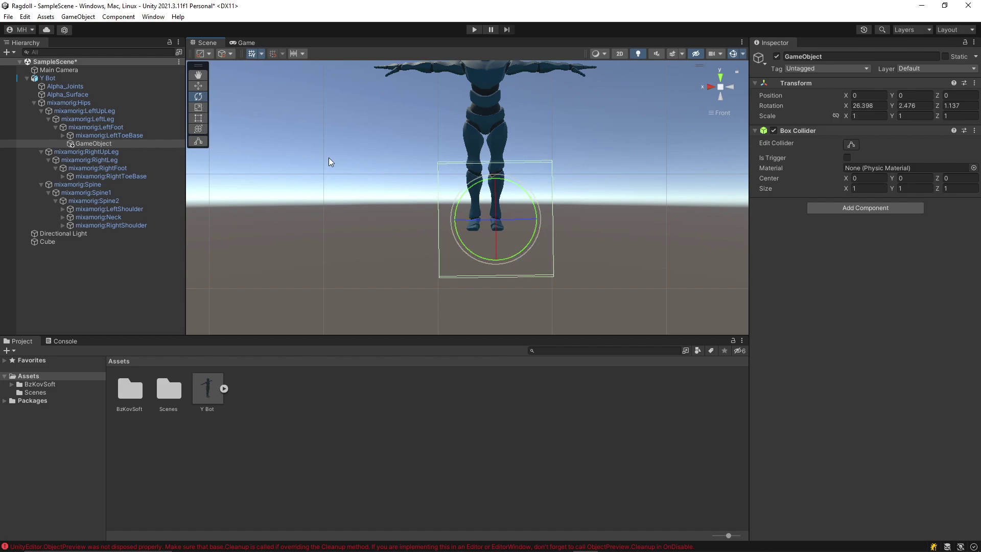
# - Pull the collider's top, bottom, side and depth faces inward to fit snugly around the foot
pyautogui.click(203, 109)
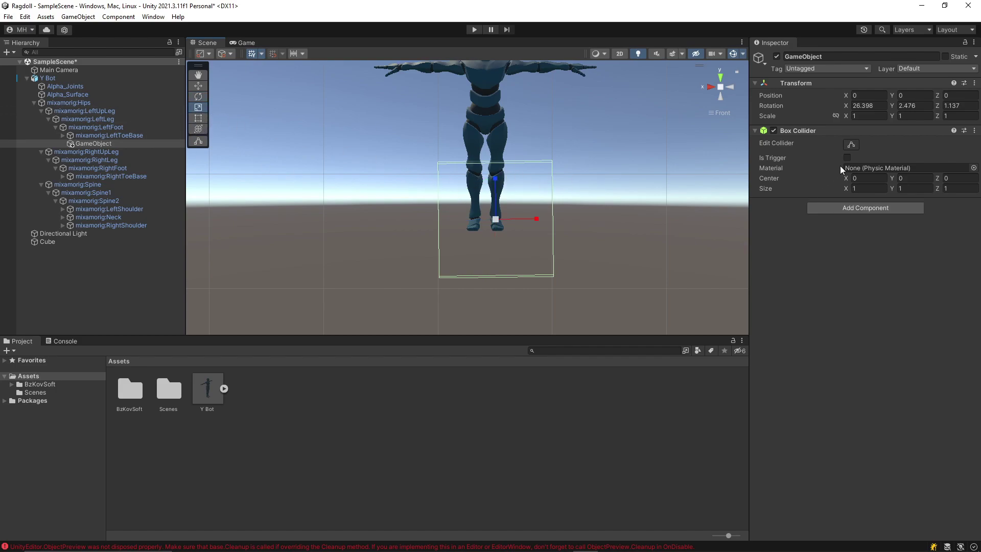
pyautogui.click(850, 145)
pyautogui.moveTo(495, 164); pyautogui.dragTo(496, 223)
pyautogui.moveTo(496, 276); pyautogui.dragTo(498, 231)
pyautogui.moveTo(439, 225); pyautogui.dragTo(490, 222)
pyautogui.moveTo(553, 222); pyautogui.dragTo(509, 256)
pyautogui.click(722, 81)
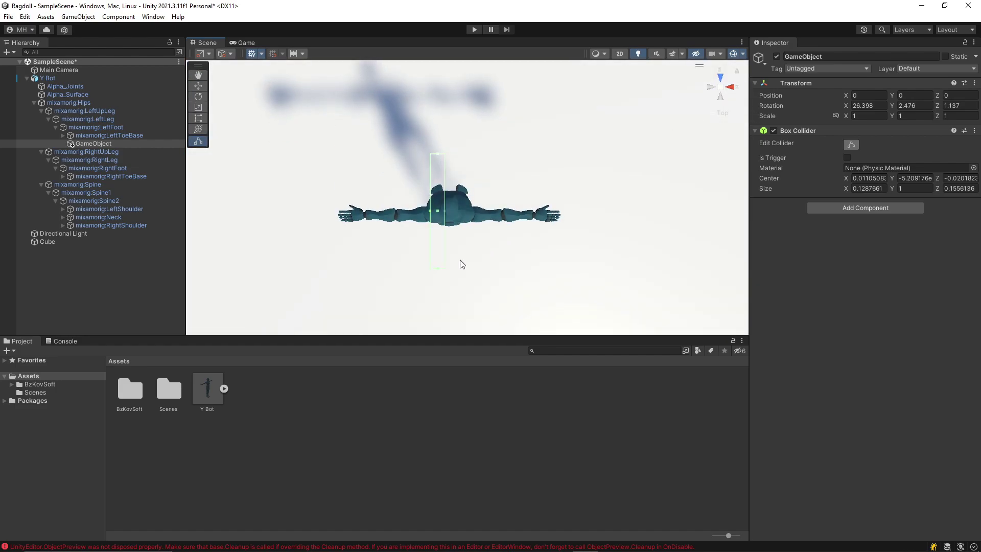
pyautogui.moveTo(439, 271); pyautogui.dragTo(439, 222)
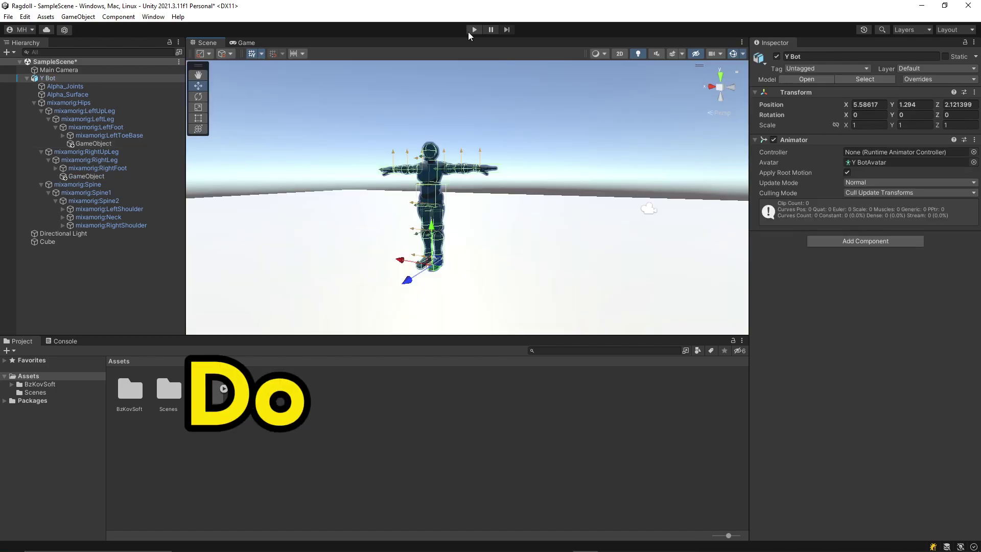
pyautogui.click(474, 29)
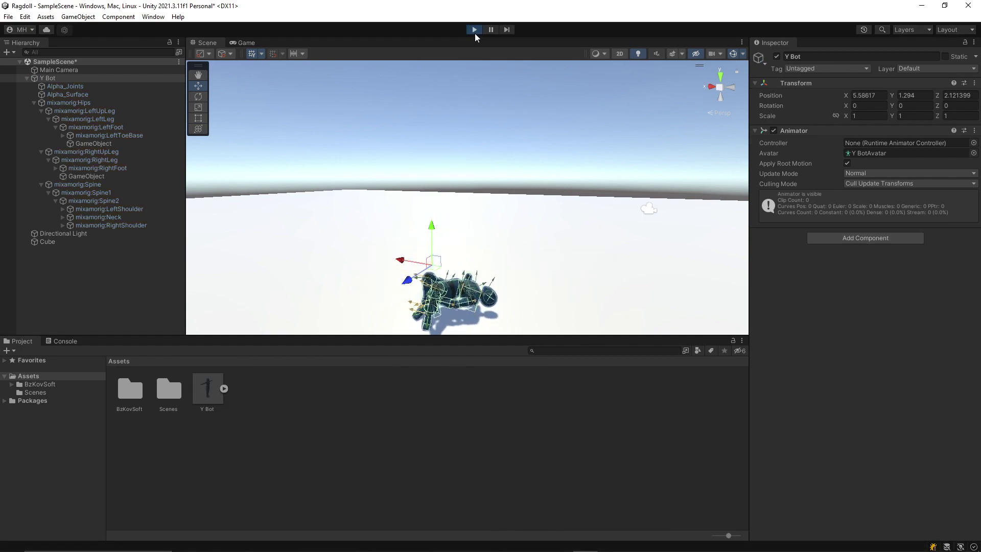
pyautogui.click(247, 42)
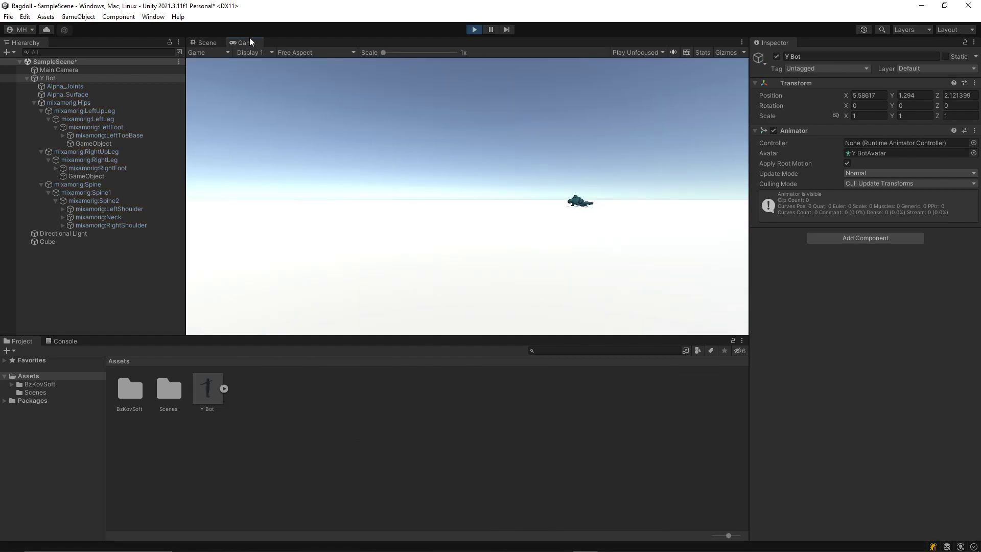
pyautogui.click(208, 43)
pyautogui.hotkey('ctrl', 'p')
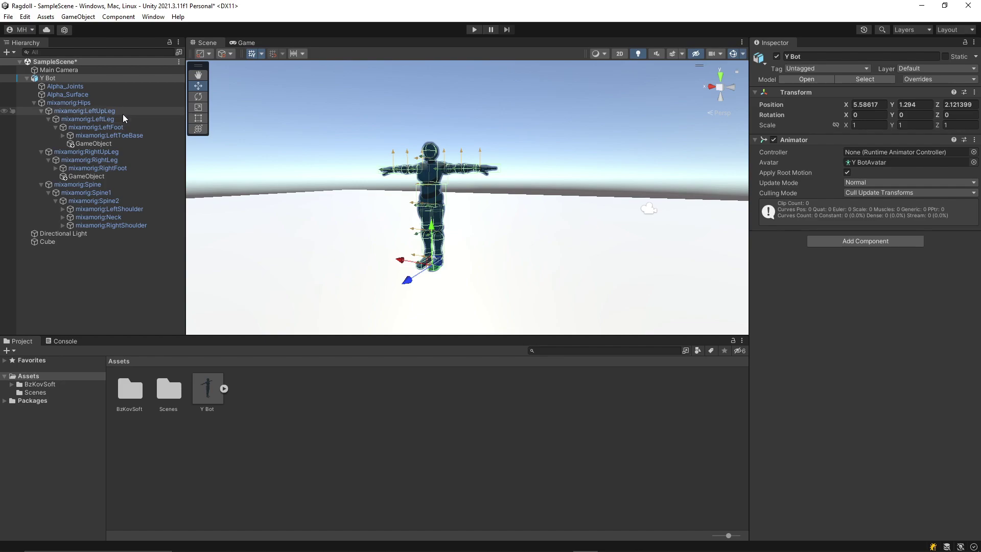
# - Multi-select the left and right leg bones, Spine1 and both shoulder bones
pyautogui.click(122, 112)
pyautogui.keyDown('ctrl'); pyautogui.click(132, 121); pyautogui.keyUp('ctrl')
pyautogui.keyDown('ctrl'); pyautogui.click(134, 127); pyautogui.keyUp('ctrl')
pyautogui.keyDown('ctrl'); pyautogui.click(86, 151); pyautogui.keyUp('ctrl')
pyautogui.keyDown('ctrl'); pyautogui.click(89, 160); pyautogui.keyUp('ctrl')
pyautogui.keyDown('ctrl'); pyautogui.click(97, 168); pyautogui.keyUp('ctrl')
pyautogui.keyDown('ctrl'); pyautogui.click(86, 192); pyautogui.keyUp('ctrl')
pyautogui.keyDown('ctrl'); pyautogui.click(107, 209); pyautogui.keyUp('ctrl')
pyautogui.keyDown('ctrl'); pyautogui.click(85, 226); pyautogui.keyUp('ctrl')
# - Add RightArm, RightForeArm, LeftArm and LeftForeArm to the bone selection
pyautogui.click(63, 225)
pyautogui.click(70, 233)
pyautogui.keyDown('ctrl'); pyautogui.click(88, 241); pyautogui.keyUp('ctrl')
pyautogui.keyDown('ctrl'); pyautogui.click(88, 234); pyautogui.keyUp('ctrl')
pyautogui.click(63, 210)
pyautogui.click(70, 218)
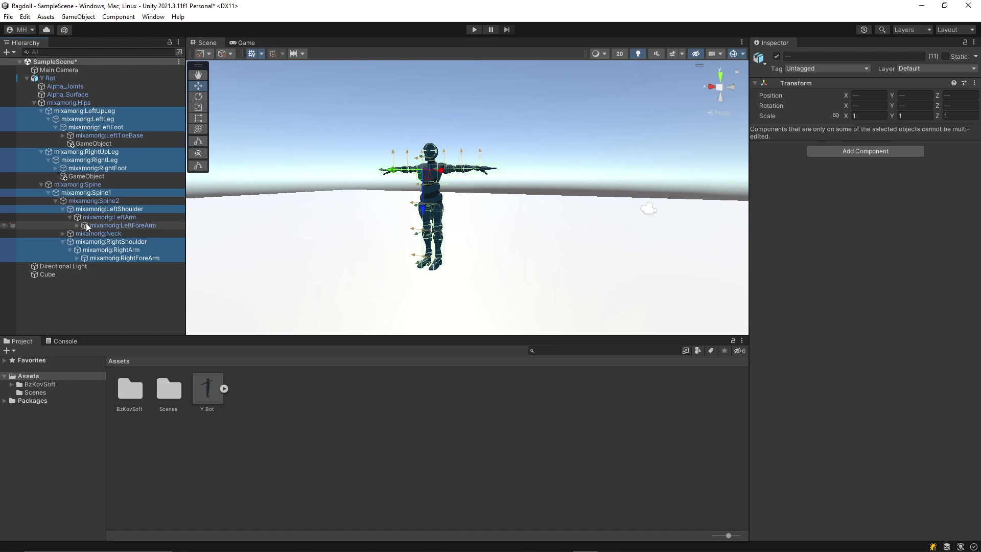
pyautogui.keyDown('ctrl'); pyautogui.click(94, 217); pyautogui.keyUp('ctrl')
pyautogui.keyDown('ctrl'); pyautogui.click(99, 226); pyautogui.keyUp('ctrl')
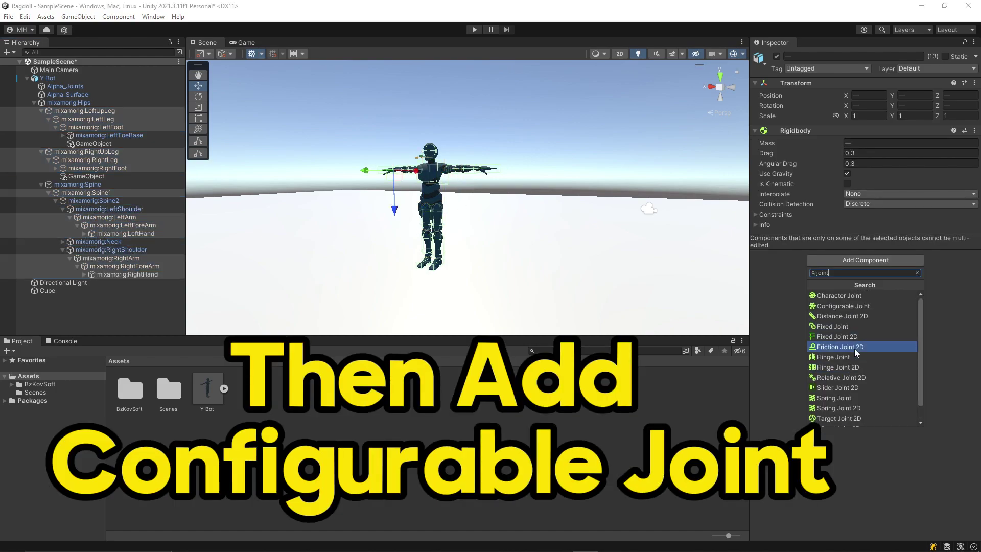
# - Add a Configurable Joint to every selected bone and test-run to see the body fall apart
pyautogui.click(845, 306)
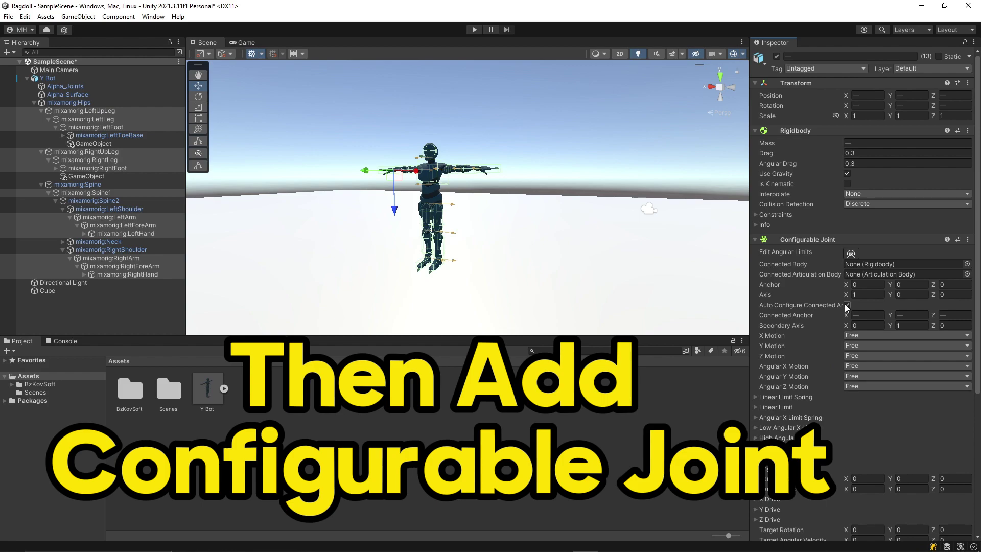
pyautogui.click(122, 107)
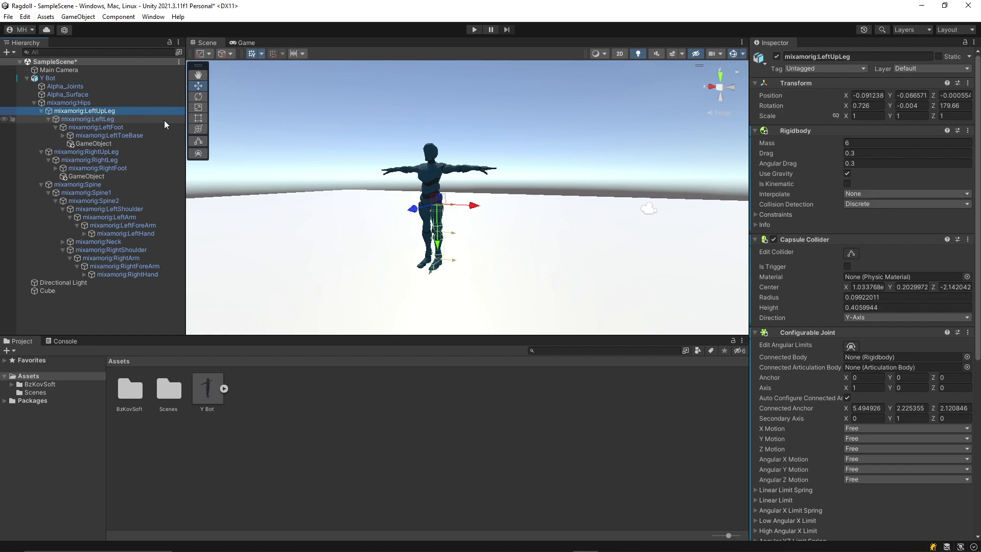
pyautogui.click(474, 29)
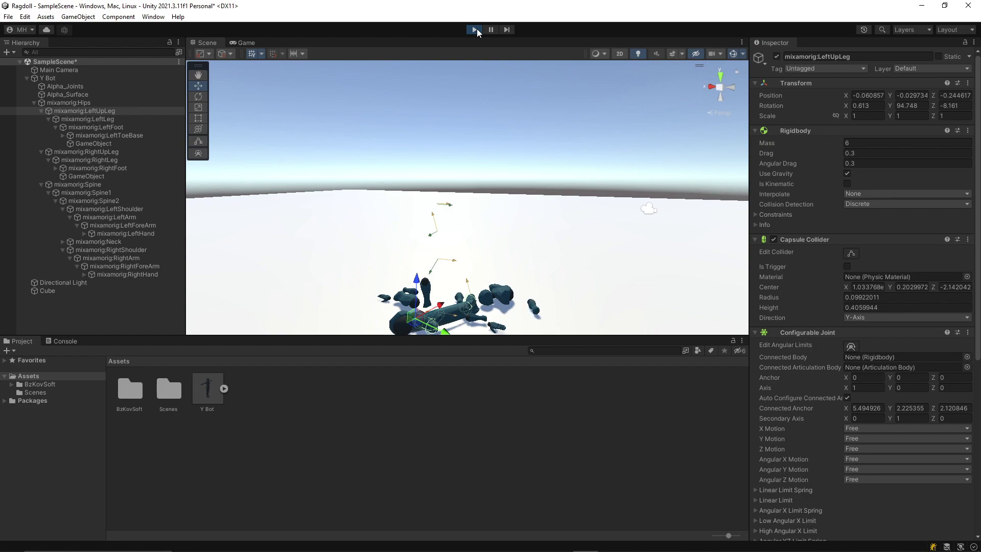
pyautogui.click(475, 29)
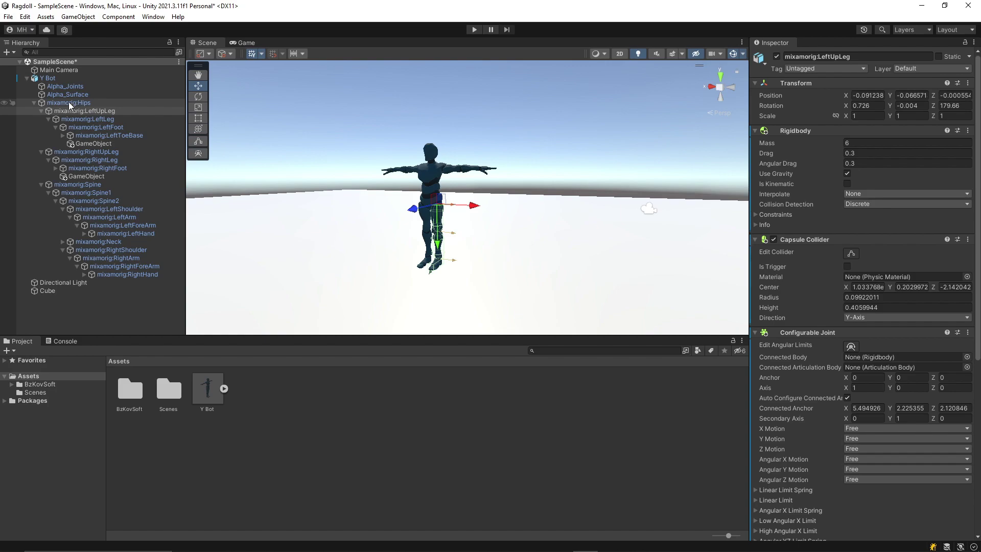
# - Connect the LeftUpLeg, RightUpLeg and Spine1 joints to the Hips body
pyautogui.moveTo(64, 100); pyautogui.dragTo(863, 357)
pyautogui.click(133, 152)
pyautogui.moveTo(87, 103); pyautogui.dragTo(868, 357)
pyautogui.click(112, 191)
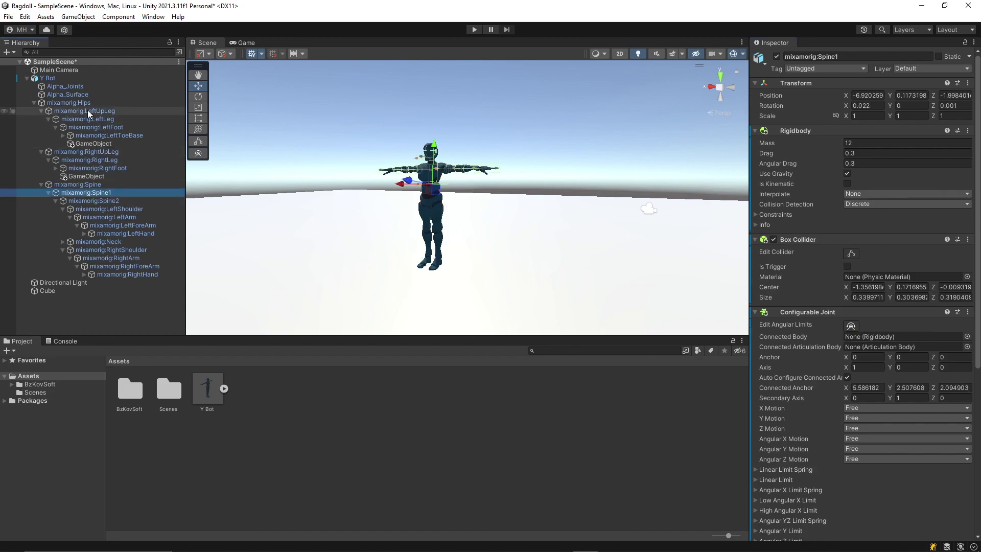
pyautogui.moveTo(69, 101); pyautogui.dragTo(885, 338)
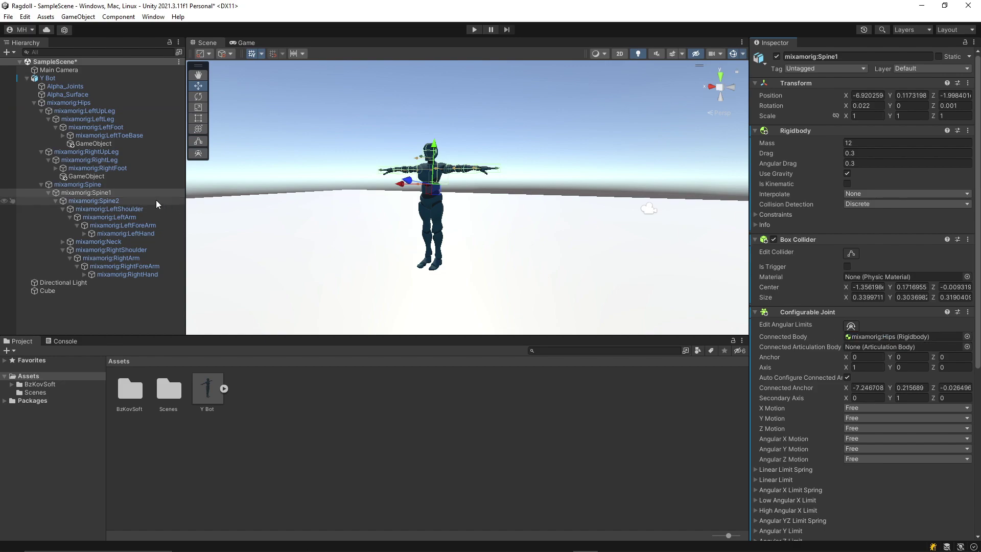
pyautogui.click(99, 104)
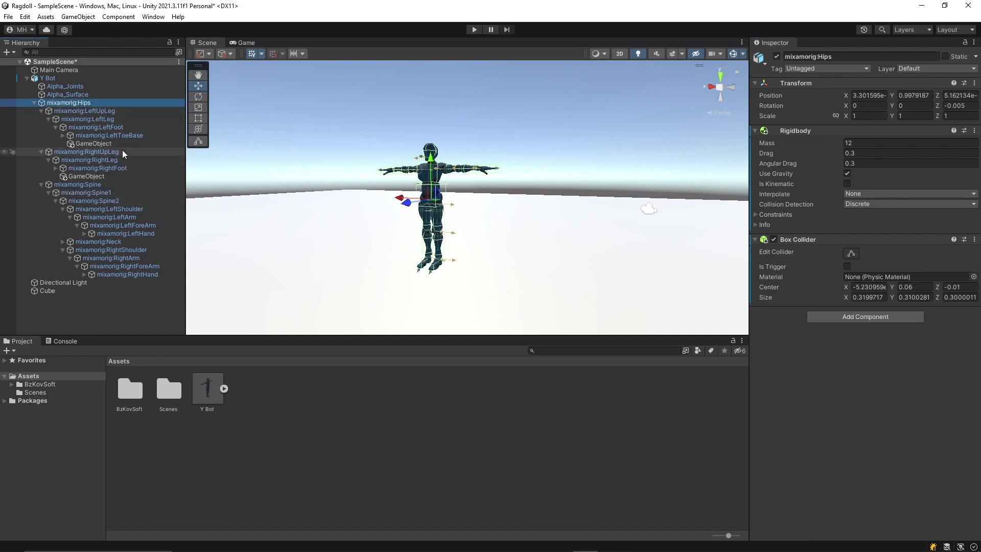
pyautogui.click(124, 115)
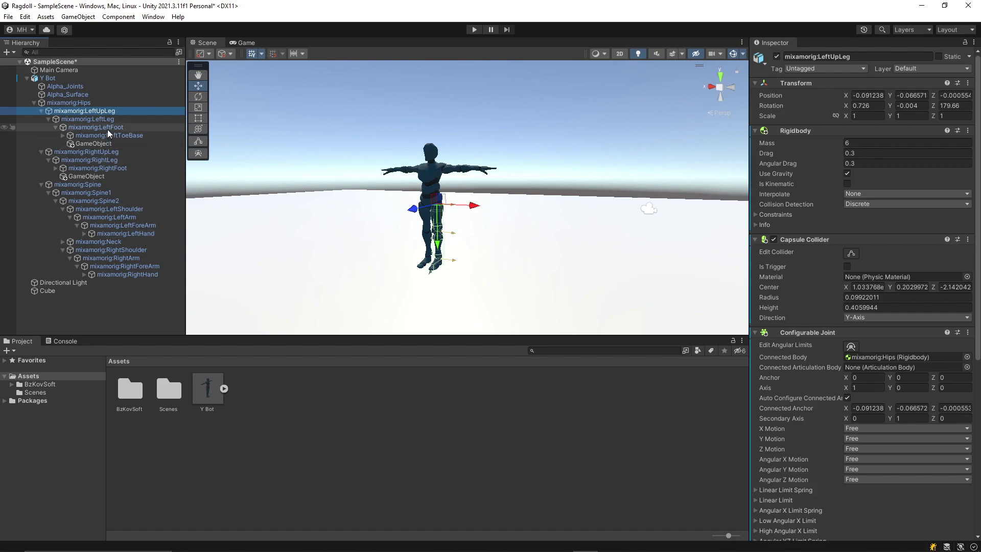
# - Connect LeftFoot to LeftLeg, LeftLeg to LeftUpLeg, and RightFoot to RightLeg
pyautogui.click(106, 120)
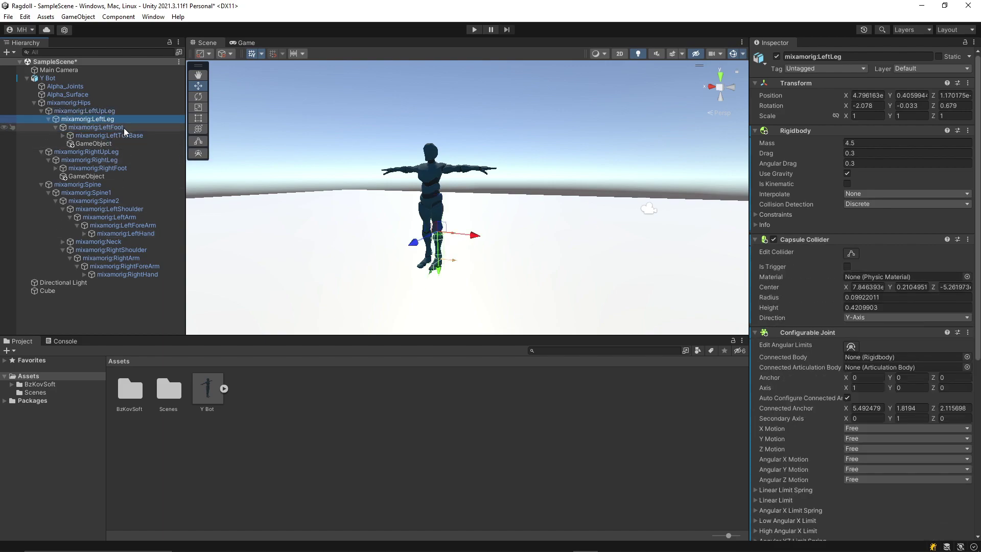
pyautogui.click(55, 127)
pyautogui.click(100, 123)
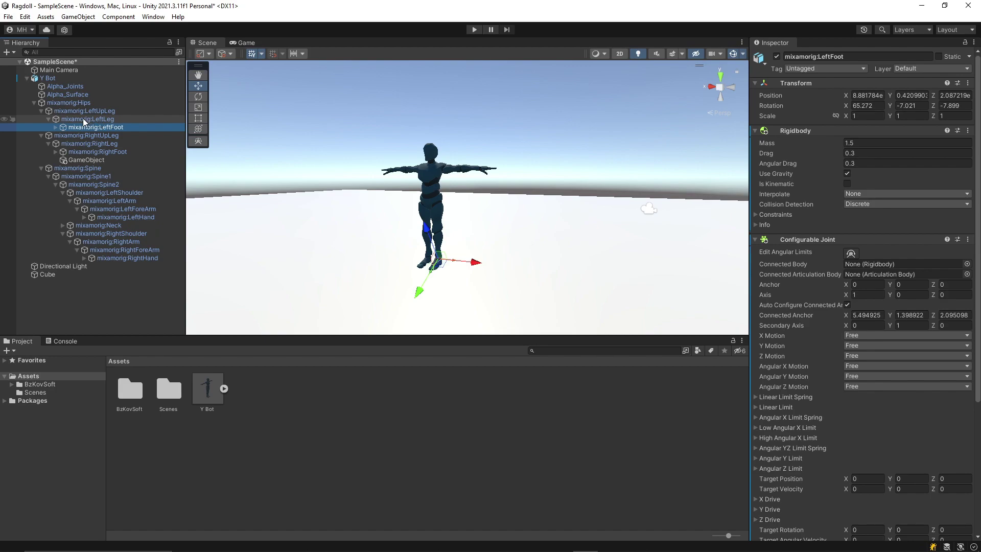
pyautogui.moveTo(83, 118); pyautogui.dragTo(858, 266)
pyautogui.click(115, 118)
pyautogui.moveTo(83, 111); pyautogui.dragTo(872, 357)
pyautogui.click(115, 151)
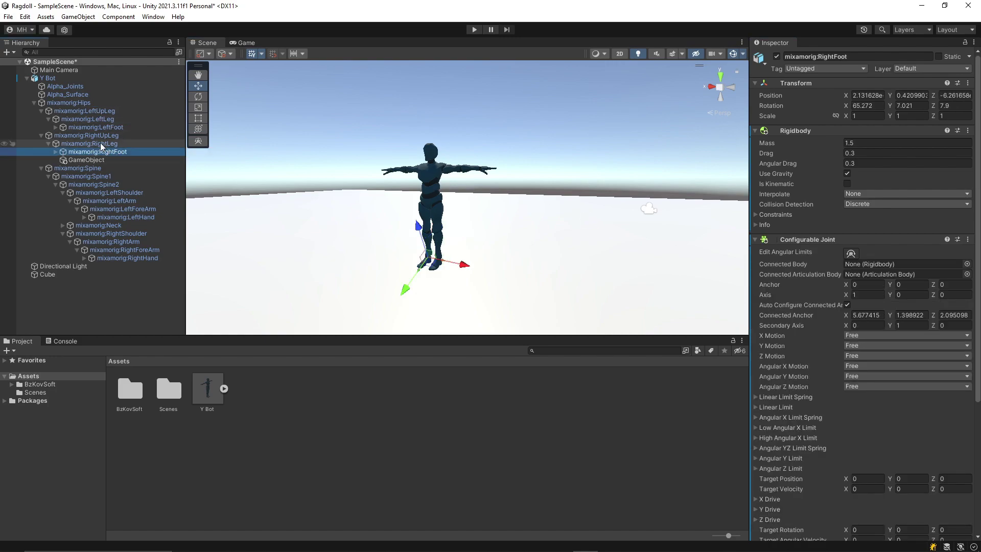
pyautogui.moveTo(100, 142); pyautogui.dragTo(869, 266)
pyautogui.click(111, 143)
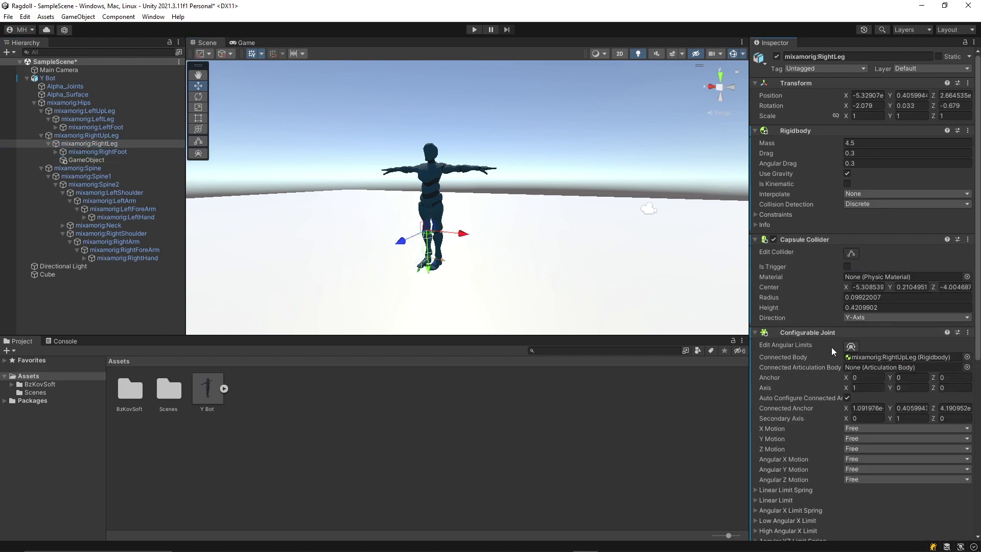
# - Check the RightUpLeg and Spine1 connections, then connect LeftArm's joint to Spine1
pyautogui.click(109, 128)
pyautogui.click(111, 136)
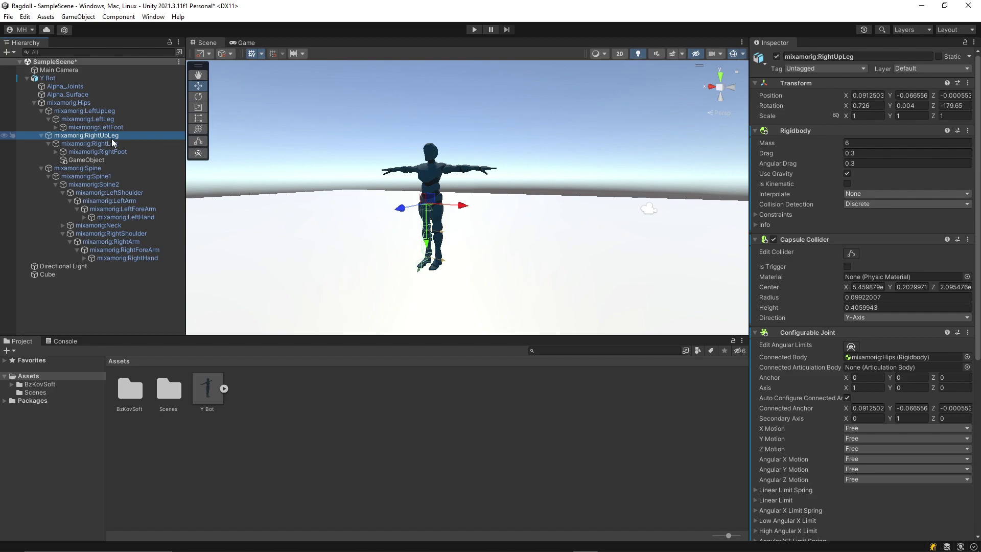
pyautogui.click(115, 184)
pyautogui.click(113, 176)
pyautogui.click(63, 193)
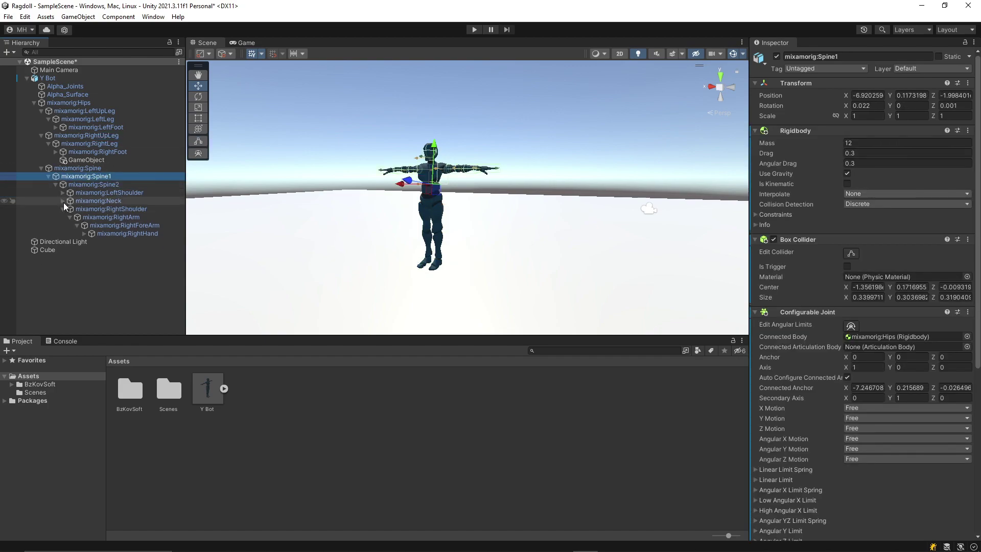
pyautogui.click(63, 209)
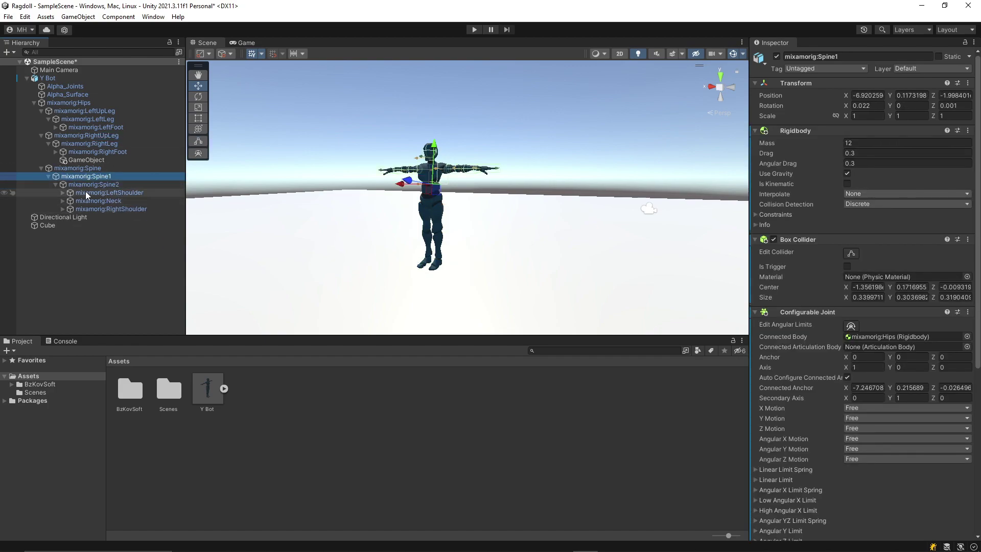
pyautogui.click(103, 192)
pyautogui.click(63, 193)
pyautogui.moveTo(76, 201); pyautogui.dragTo(872, 358)
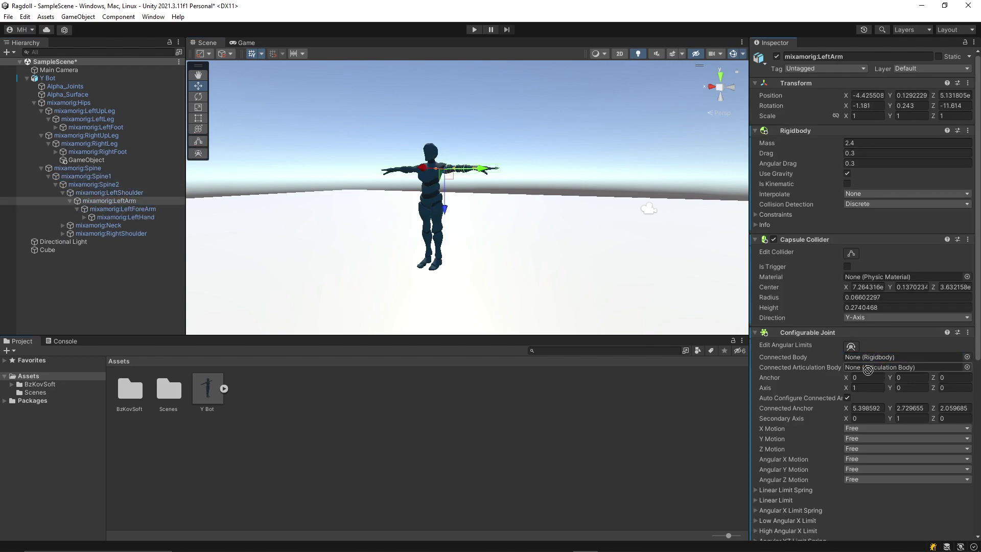
# - Connect the Head and RightArm joints to Spine1
pyautogui.click(118, 226)
pyautogui.click(63, 225)
pyautogui.click(100, 234)
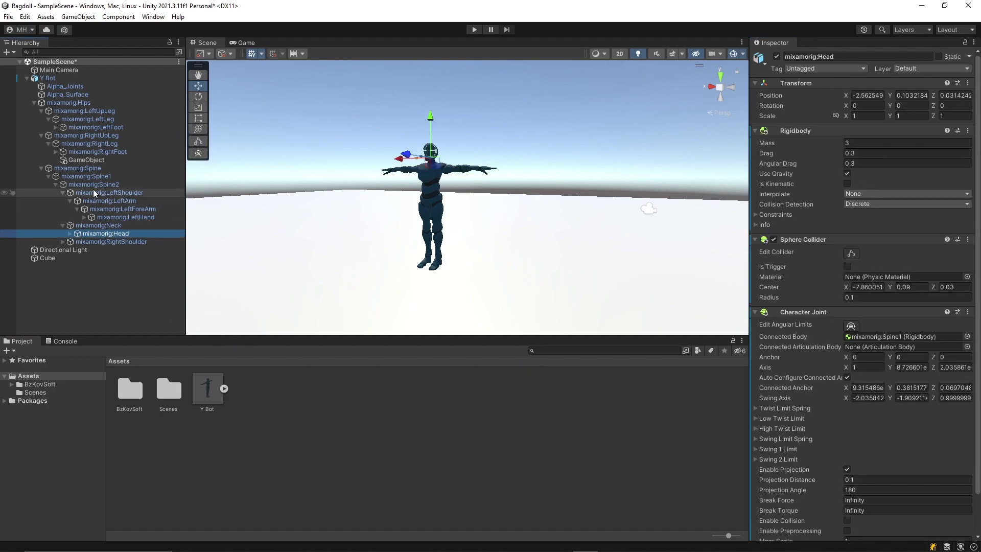
pyautogui.moveTo(84, 175); pyautogui.dragTo(866, 335)
pyautogui.click(102, 241)
pyautogui.click(63, 241)
pyautogui.click(85, 249)
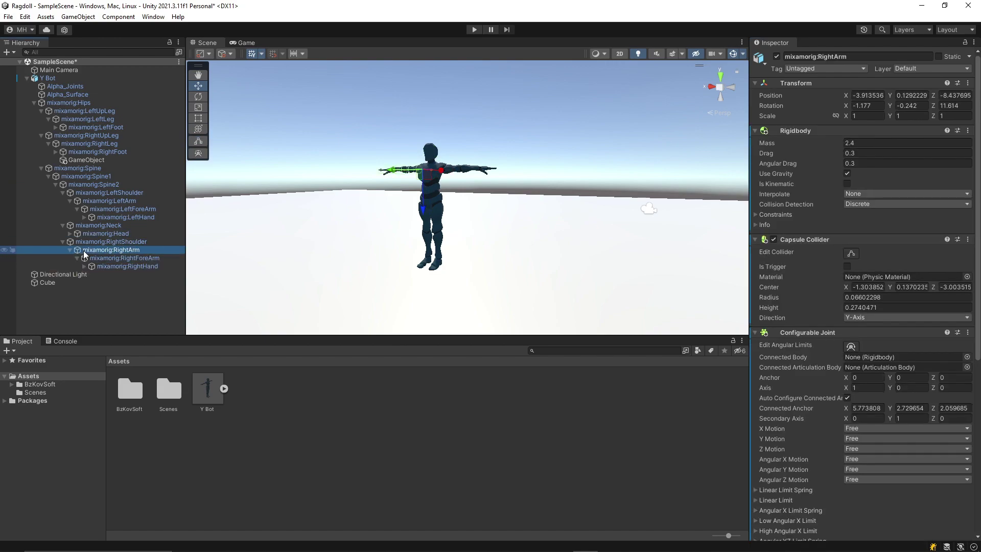
pyautogui.click(81, 242)
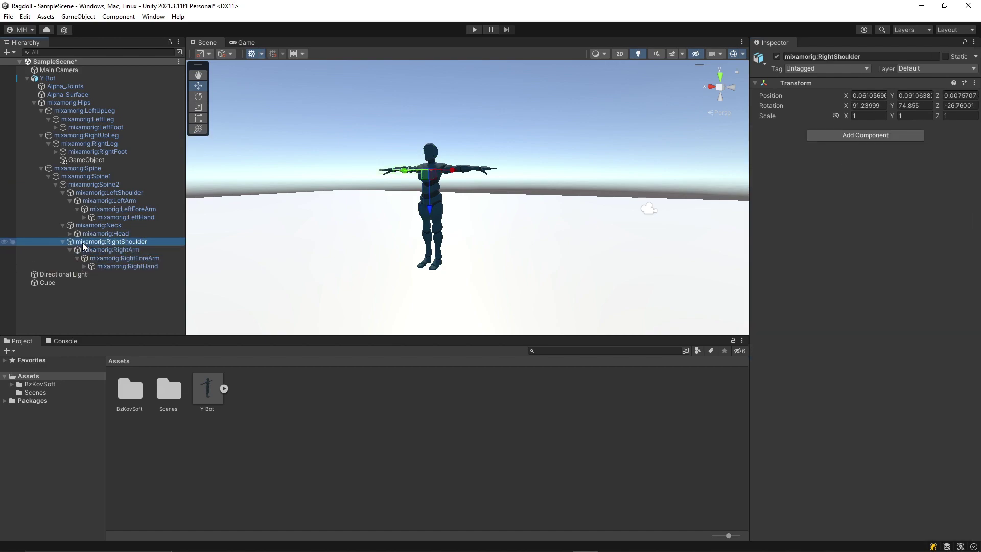
pyautogui.click(94, 249)
pyautogui.moveTo(85, 176); pyautogui.dragTo(900, 357)
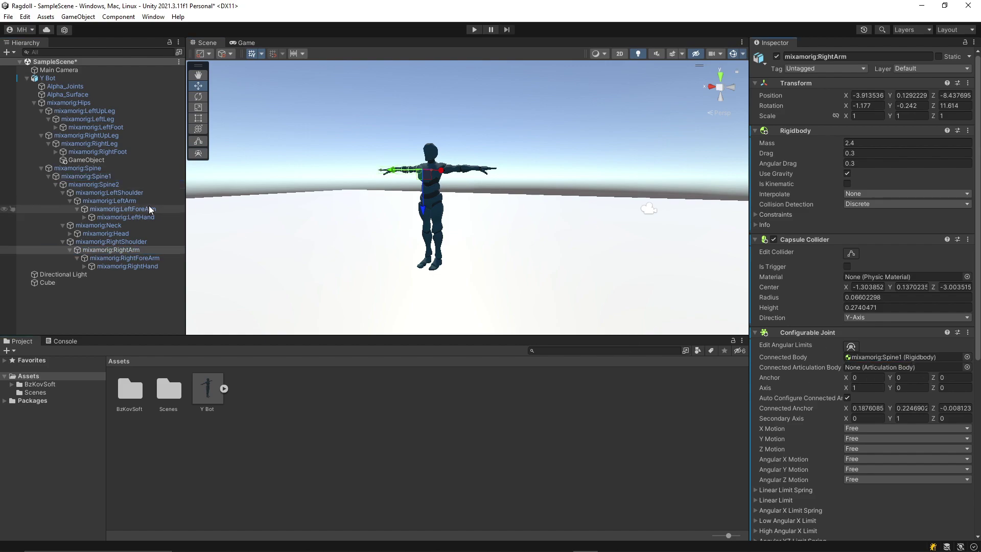
# - Connect RightForeArm to RightArm, RightHand to RightForeArm, LeftHand to LeftForeArm, LeftForeArm to LeftArm
pyautogui.click(128, 257)
pyautogui.moveTo(106, 249); pyautogui.dragTo(863, 353)
pyautogui.click(128, 266)
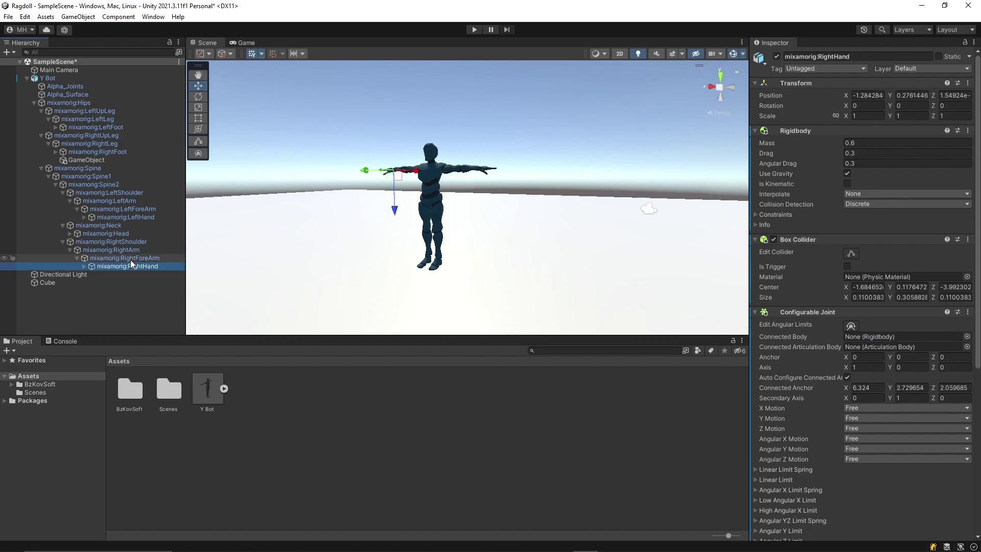
pyautogui.moveTo(131, 259); pyautogui.dragTo(869, 337)
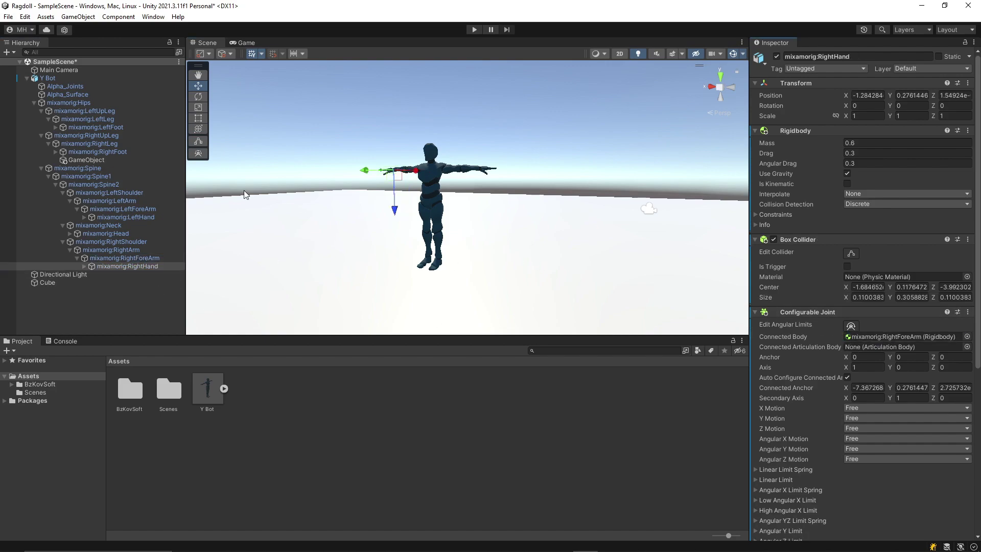
pyautogui.click(123, 210)
pyautogui.click(125, 217)
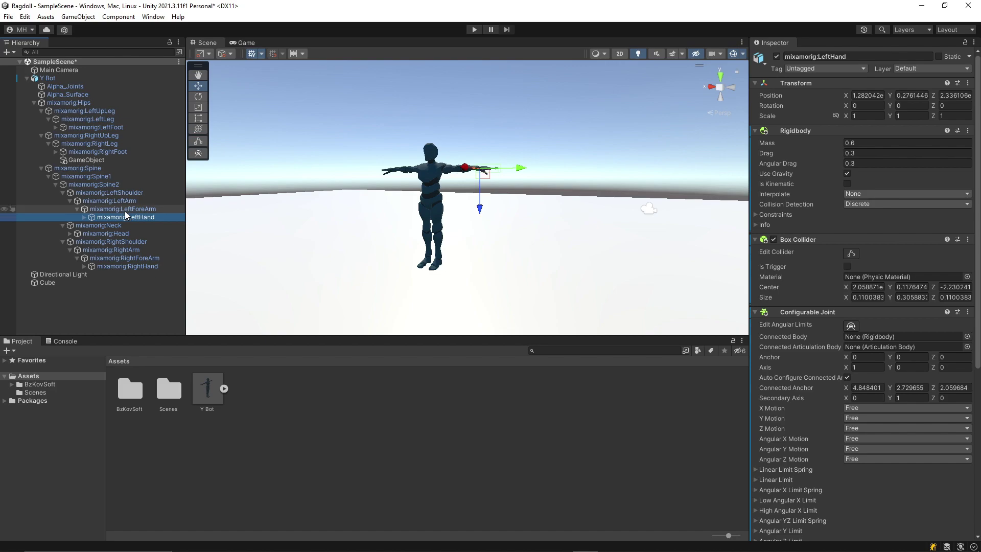
pyautogui.moveTo(125, 209); pyautogui.dragTo(877, 337)
pyautogui.click(122, 209)
pyautogui.moveTo(109, 200); pyautogui.dragTo(877, 357)
pyautogui.click(150, 201)
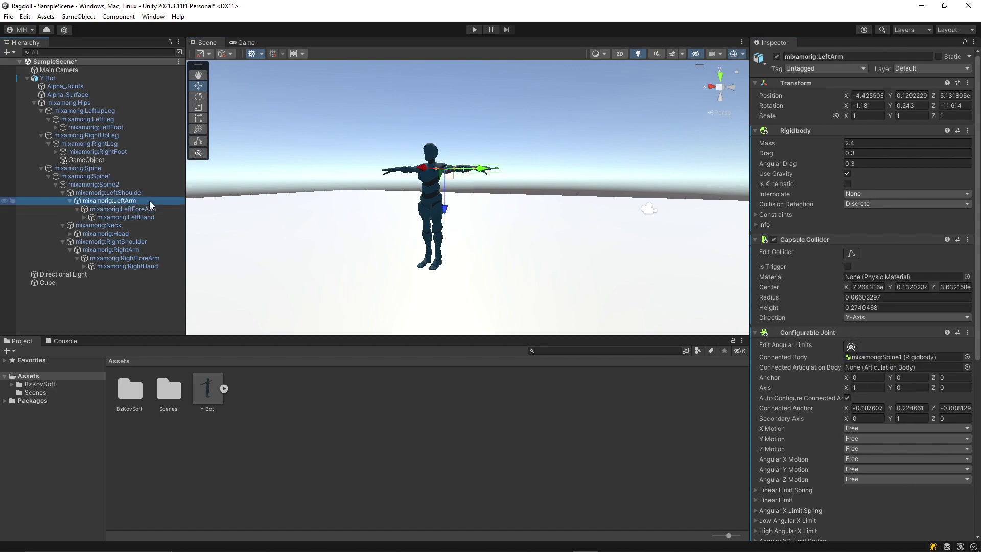
pyautogui.click(477, 30)
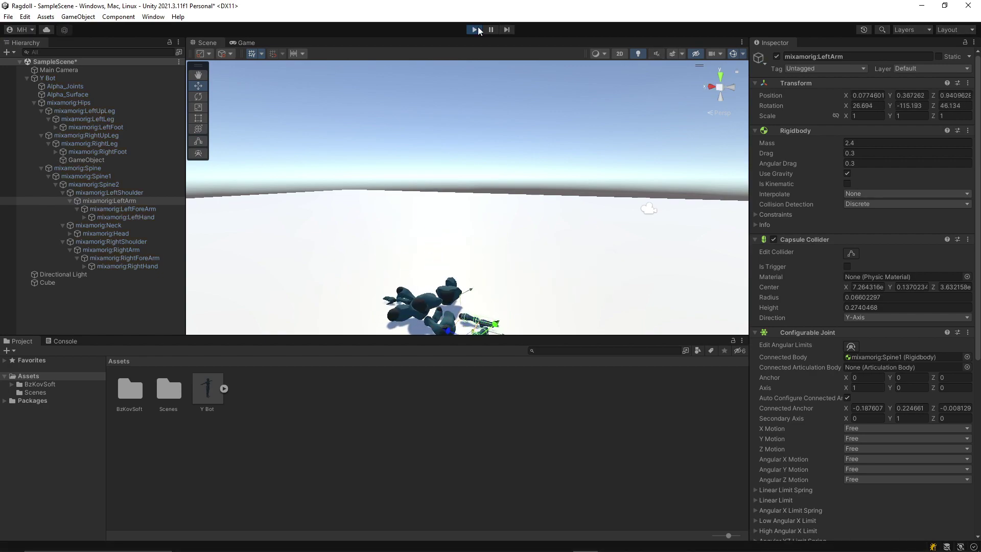
pyautogui.click(477, 30)
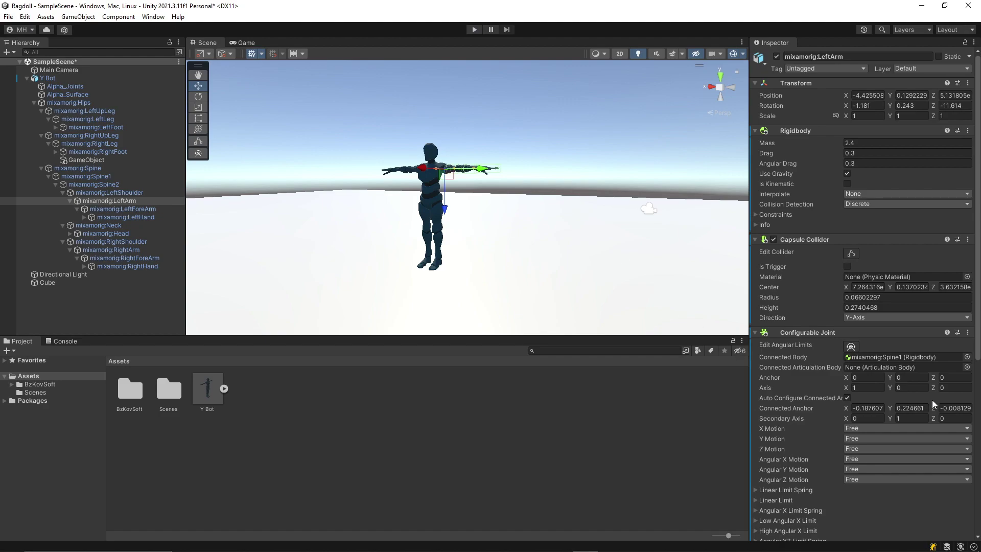
# - Select all thirteen jointed spine, arm and leg bones, leaving Head out
pyautogui.click(139, 210)
pyautogui.keyDown('ctrl'); pyautogui.click(141, 217); pyautogui.keyUp('ctrl')
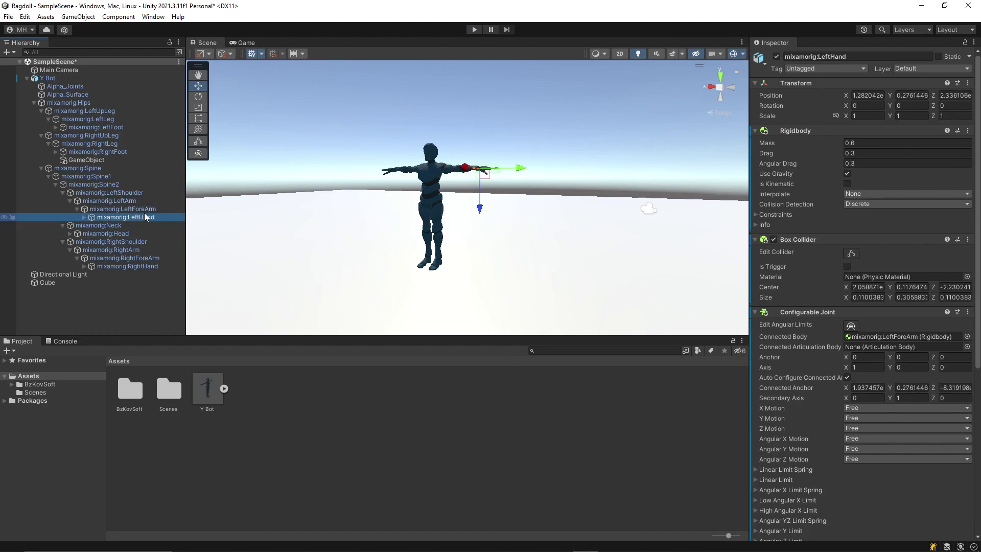
pyautogui.keyDown('ctrl'); pyautogui.click(142, 201); pyautogui.keyUp('ctrl')
pyautogui.keyDown('ctrl'); pyautogui.click(144, 233); pyautogui.keyUp('ctrl')
pyautogui.keyDown('ctrl'); pyautogui.click(143, 250); pyautogui.keyUp('ctrl')
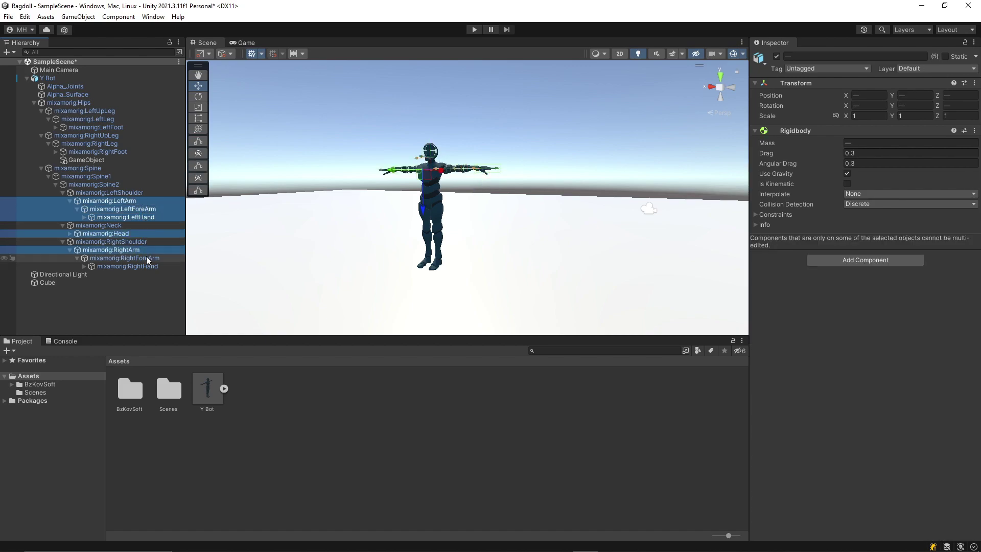
pyautogui.keyDown('ctrl'); pyautogui.click(148, 257); pyautogui.keyUp('ctrl')
pyautogui.keyDown('ctrl'); pyautogui.click(149, 266); pyautogui.keyUp('ctrl')
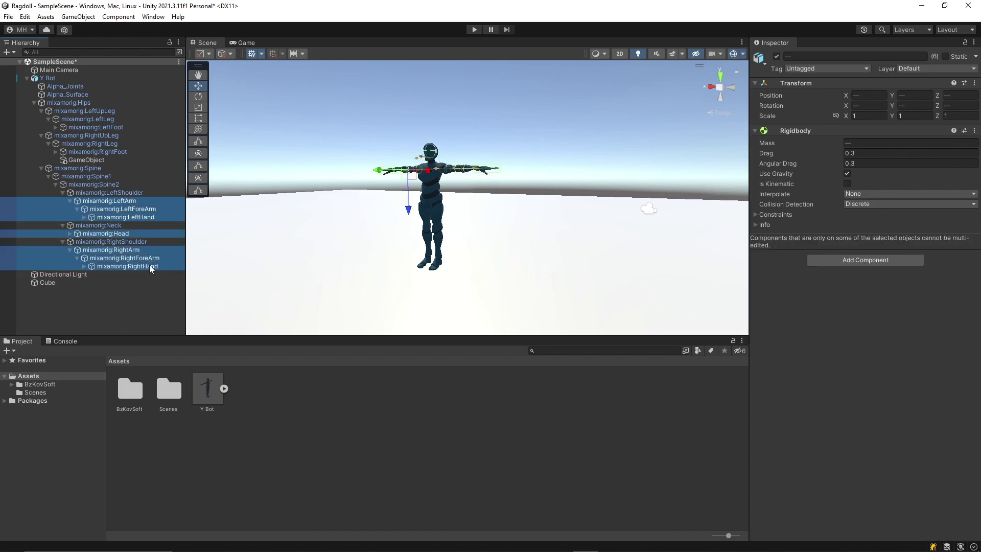
pyautogui.keyDown('ctrl'); pyautogui.click(127, 176); pyautogui.keyUp('ctrl')
pyautogui.keyDown('ctrl'); pyautogui.click(126, 152); pyautogui.keyUp('ctrl')
pyautogui.keyDown('ctrl'); pyautogui.click(123, 143); pyautogui.keyUp('ctrl')
pyautogui.keyDown('ctrl'); pyautogui.click(121, 136); pyautogui.keyUp('ctrl')
pyautogui.keyDown('ctrl'); pyautogui.click(121, 127); pyautogui.keyUp('ctrl')
pyautogui.keyDown('ctrl'); pyautogui.click(118, 119); pyautogui.keyUp('ctrl')
pyautogui.keyDown('ctrl'); pyautogui.click(120, 111); pyautogui.keyUp('ctrl')
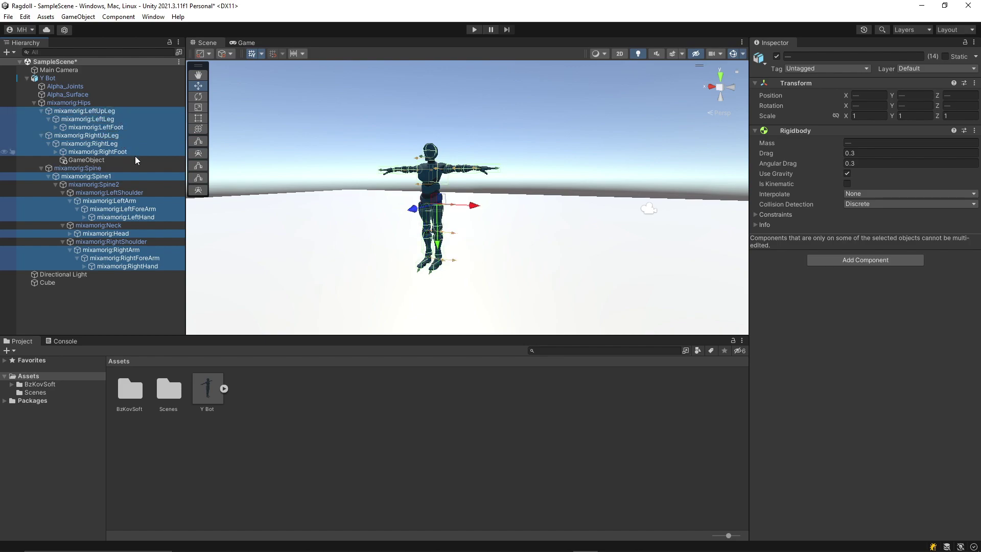
pyautogui.keyDown('ctrl'); pyautogui.click(144, 231); pyautogui.keyUp('ctrl')
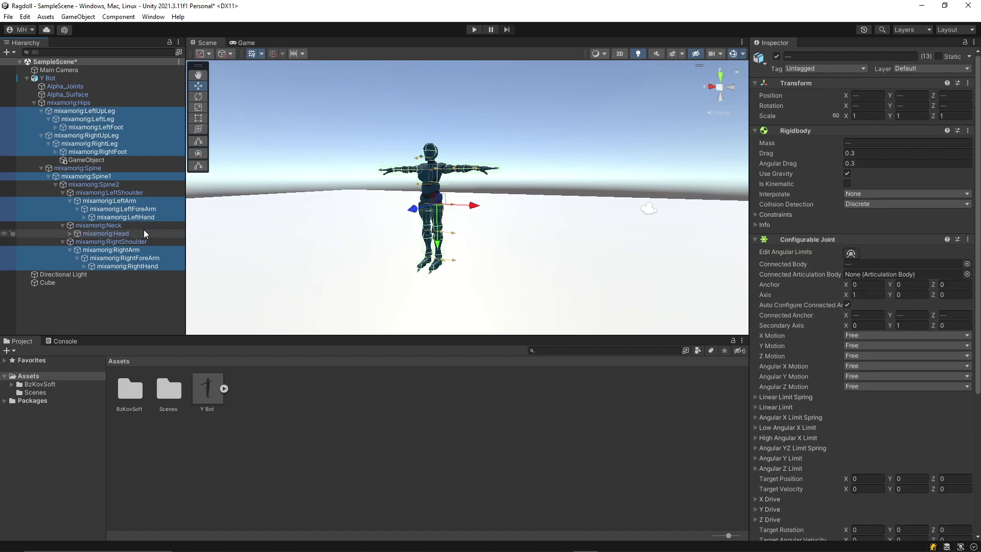
# - Lock X, Y and Z Motion on the selected Configurable Joints and start a test run
pyautogui.click(872, 336)
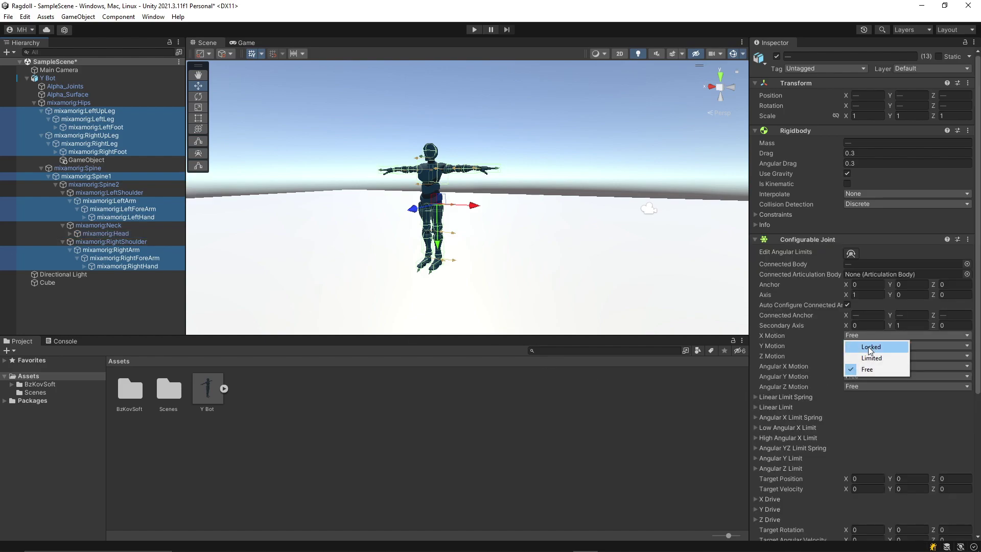
pyautogui.click(869, 347)
pyautogui.click(869, 346)
pyautogui.click(867, 357)
pyautogui.click(868, 356)
pyautogui.click(869, 367)
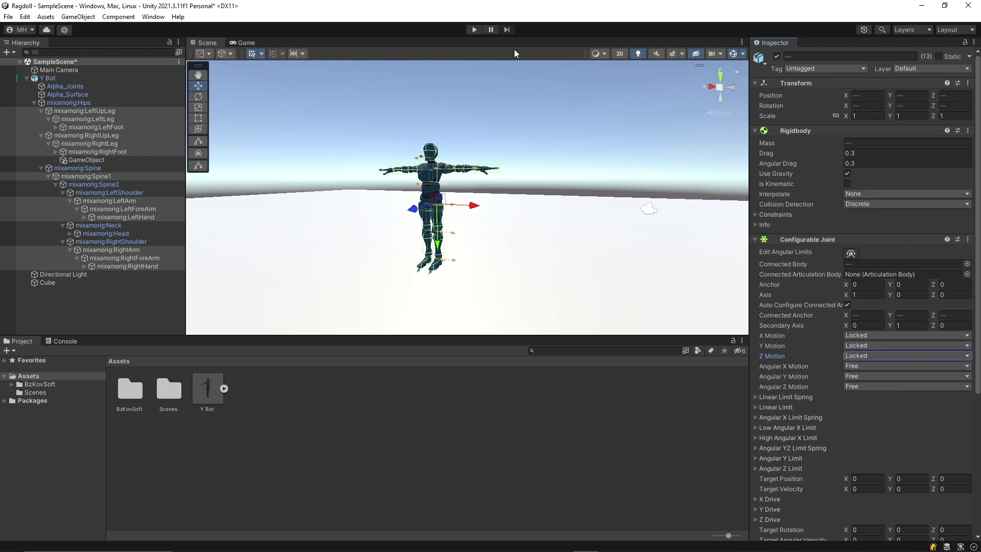
pyautogui.click(476, 31)
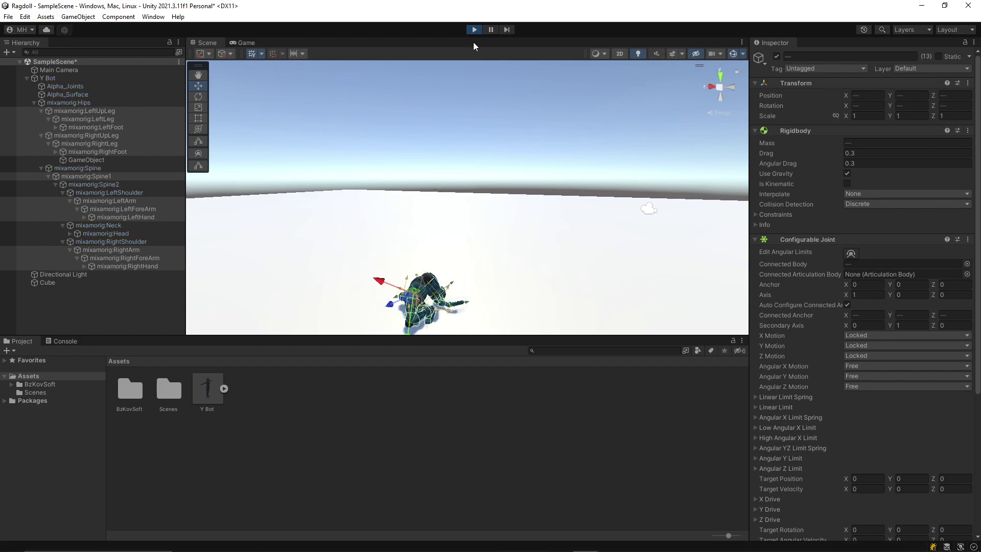
pyautogui.click(474, 31)
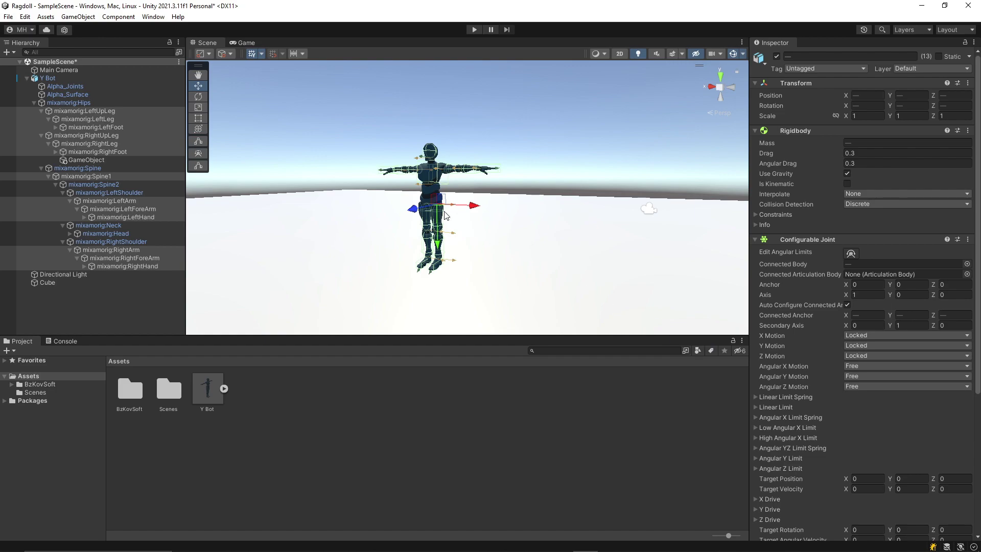
# - Set Angular X Drive and Angular YZ Drive Position Spring to 1000, then briefly test-run
pyautogui.scroll(6, 471, 181)
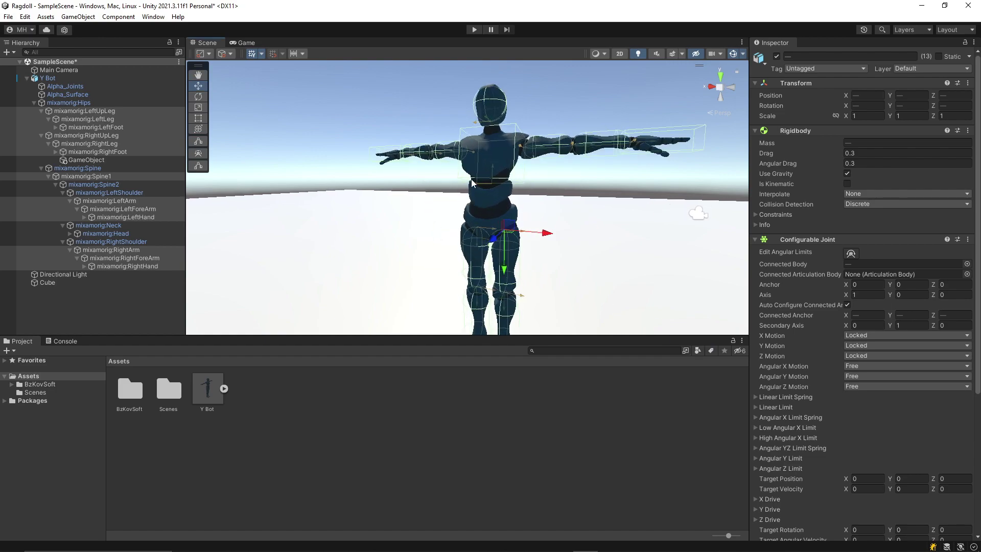
pyautogui.moveTo(471, 179); pyautogui.dragTo(456, 203, button='middle')
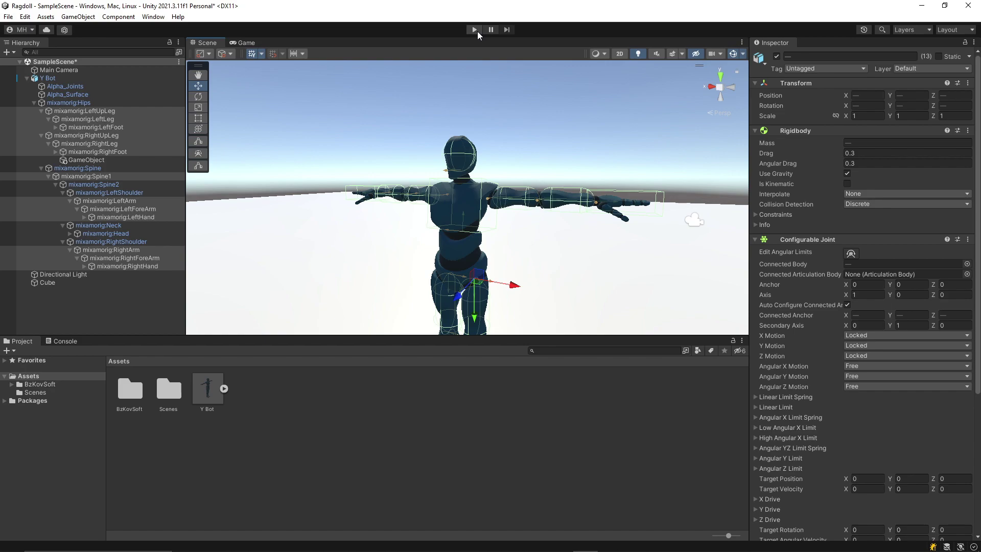
pyautogui.scroll(-5, 866, 302)
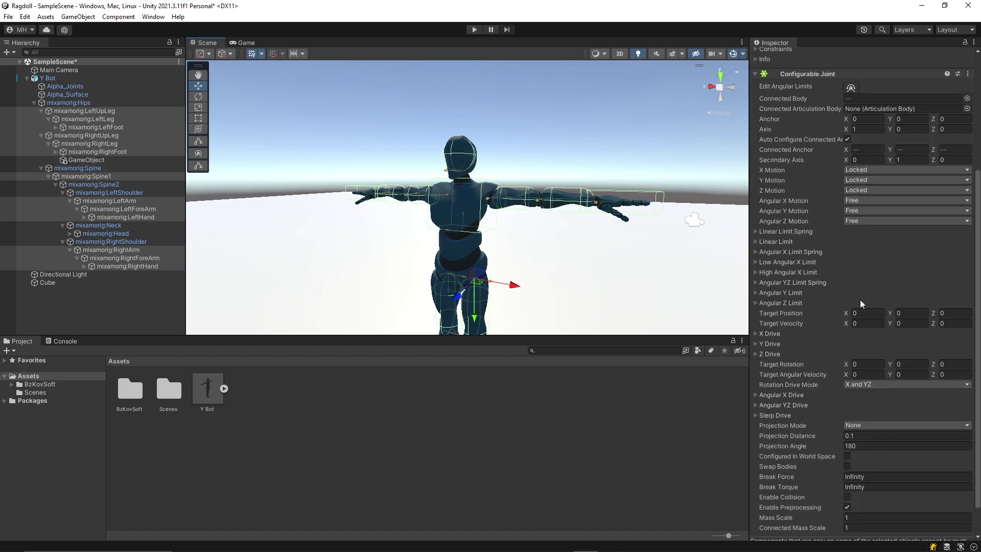
pyautogui.click(793, 359)
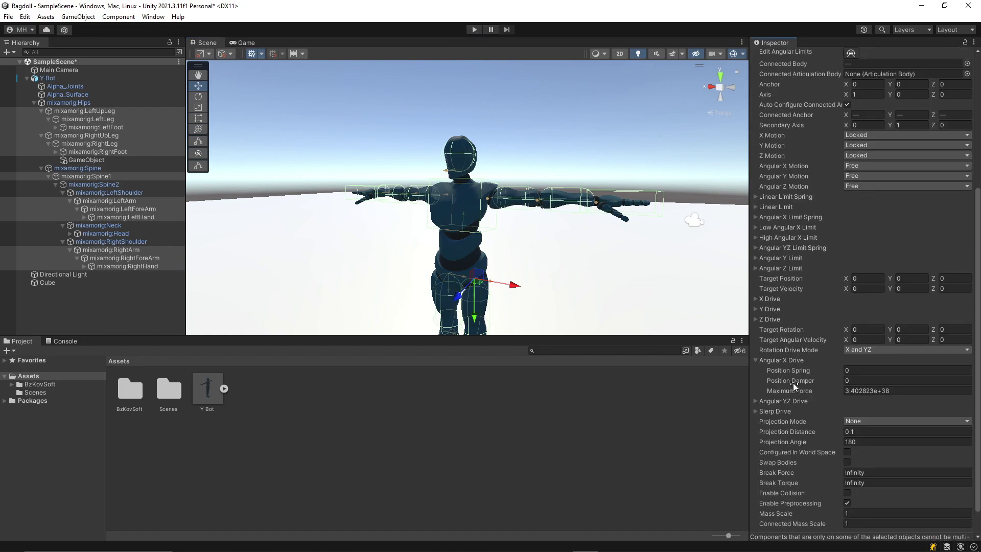
pyautogui.click(792, 401)
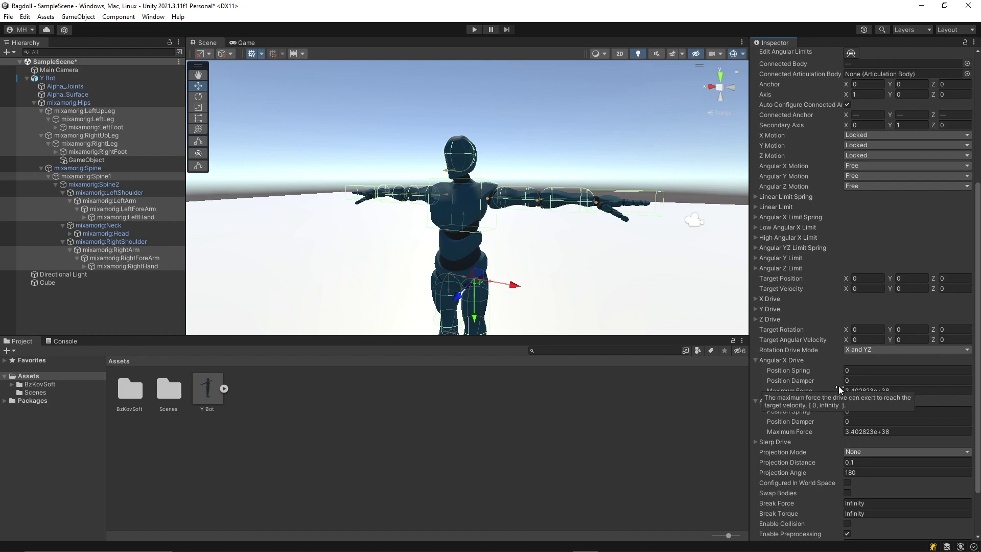
pyautogui.click(860, 369)
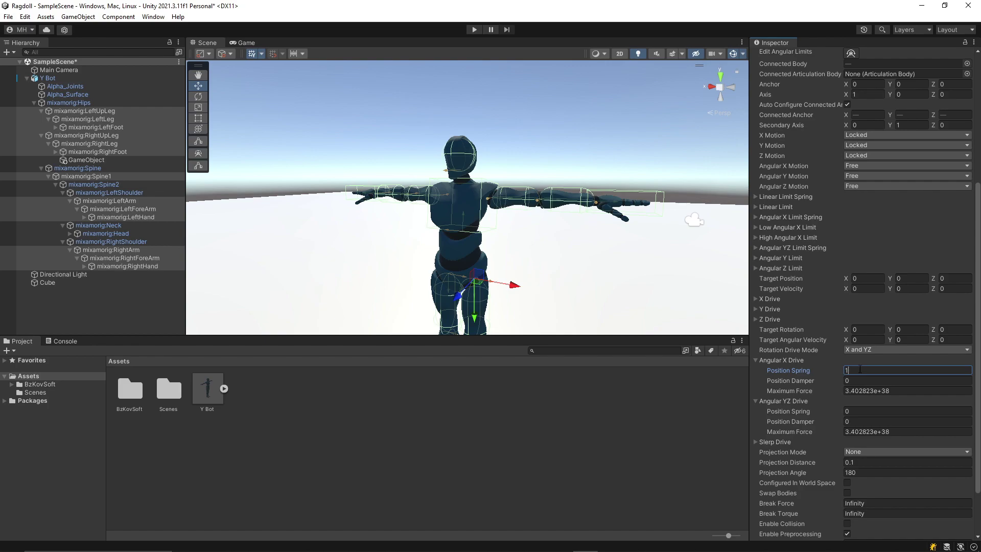
pyautogui.write('1000')
pyautogui.click(878, 411)
pyautogui.write('1000')
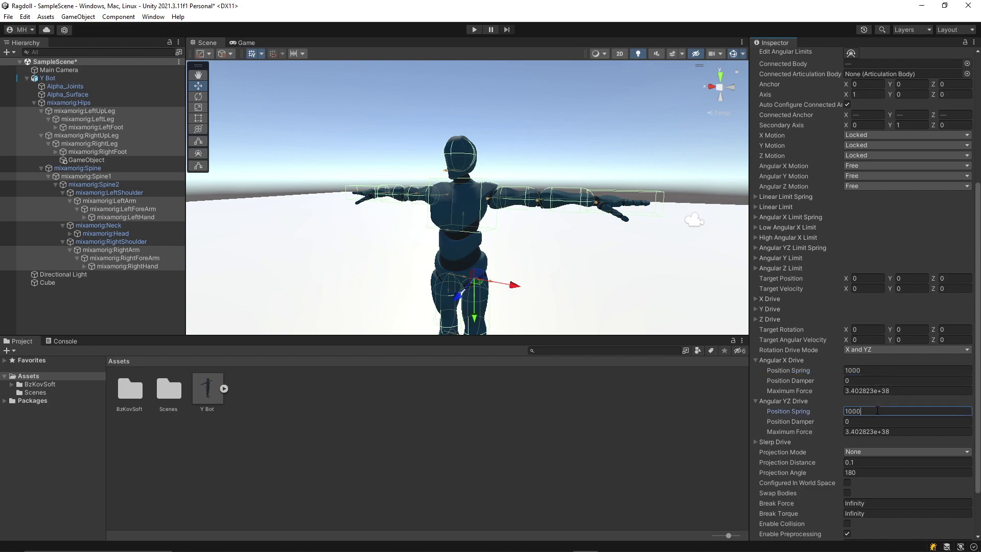
pyautogui.click(473, 28)
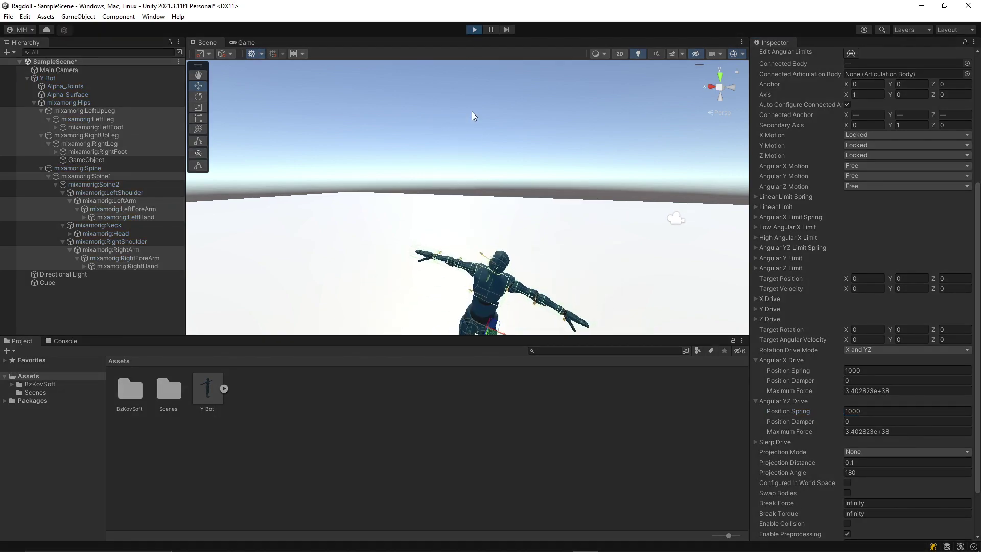
pyautogui.hotkey('ctrl', 'p')
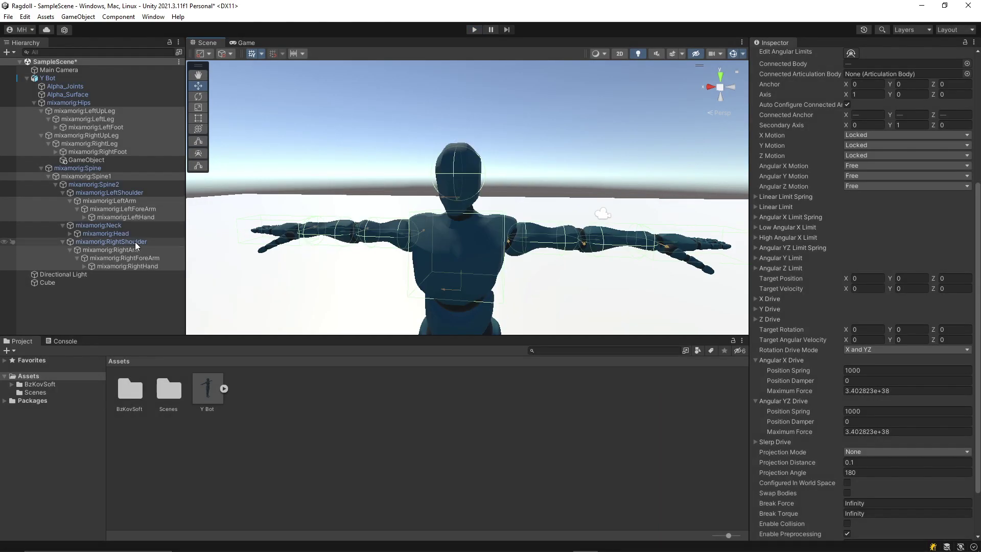
# - Replace the Head's Character Joint with a Configurable Joint connected to Spine1, then test-run
pyautogui.click(134, 234)
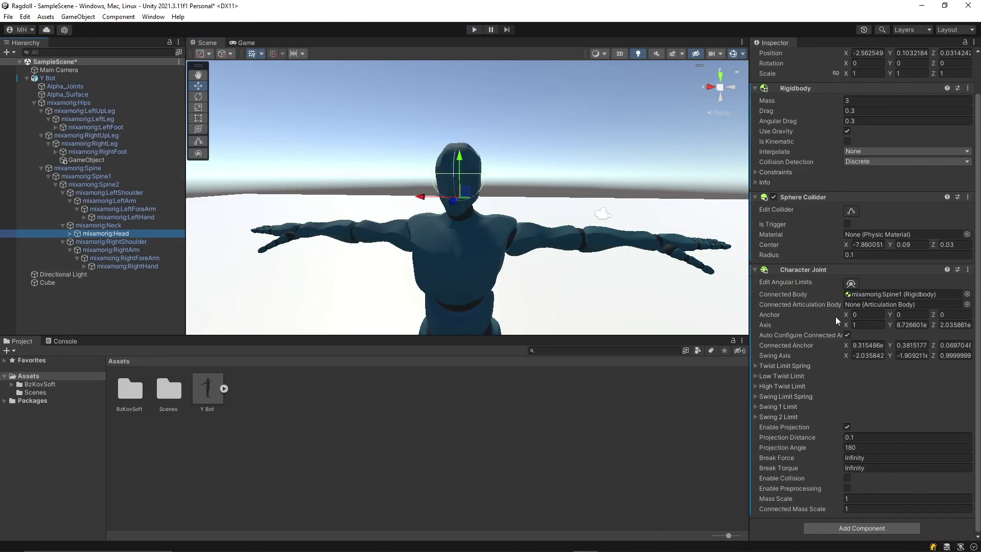
pyautogui.click(968, 269)
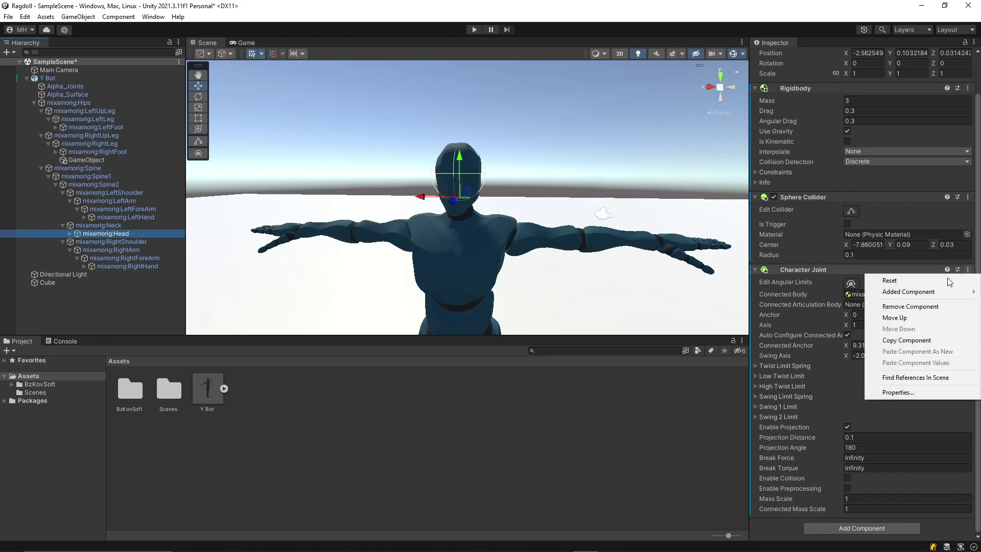
pyautogui.click(939, 307)
pyautogui.click(862, 321)
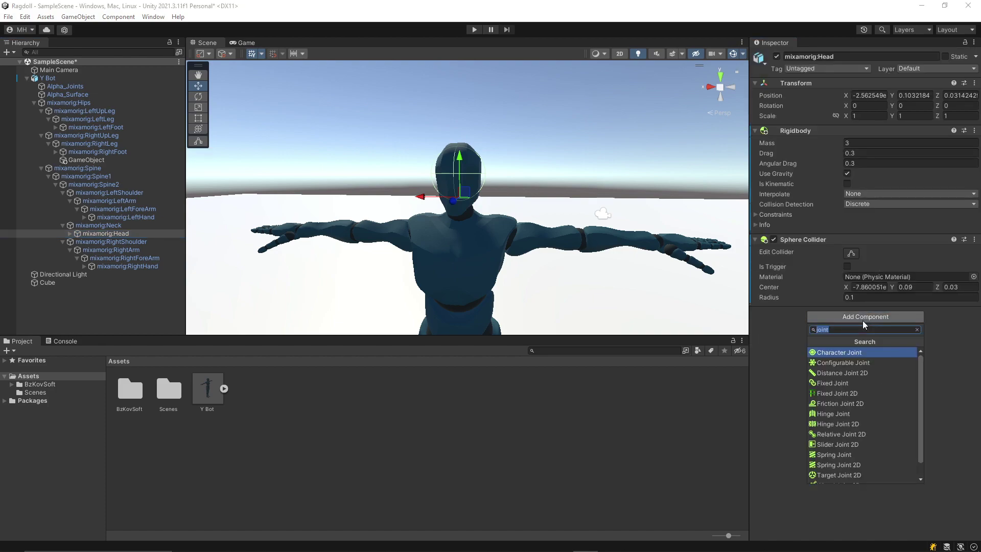
pyautogui.click(861, 362)
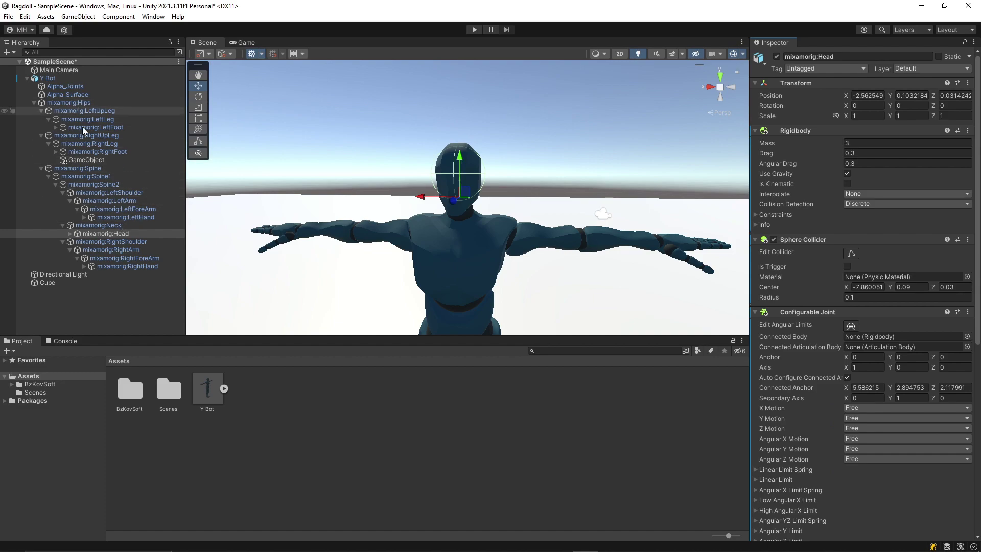
pyautogui.moveTo(94, 177); pyautogui.dragTo(879, 337)
pyautogui.click(474, 29)
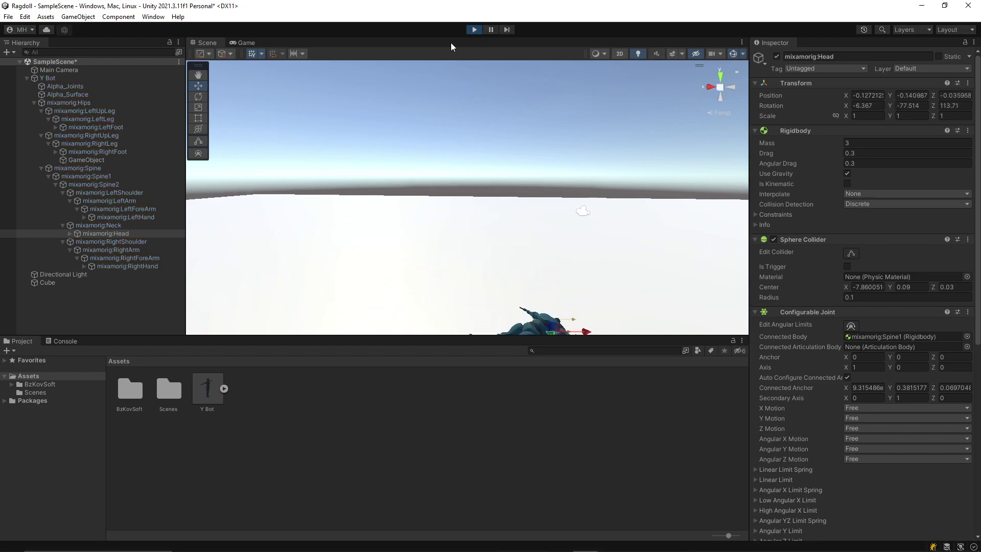
pyautogui.click(475, 29)
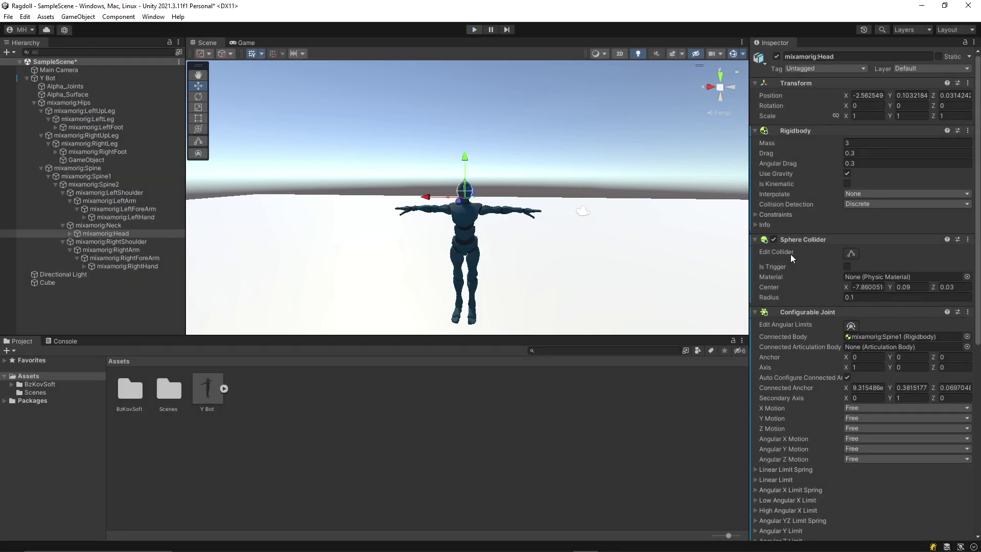
# - Lock the Head joint's X, Y and Z Motion and run the game again
pyautogui.click(875, 406)
pyautogui.click(874, 419)
pyautogui.click(875, 418)
pyautogui.click(872, 430)
pyautogui.click(873, 427)
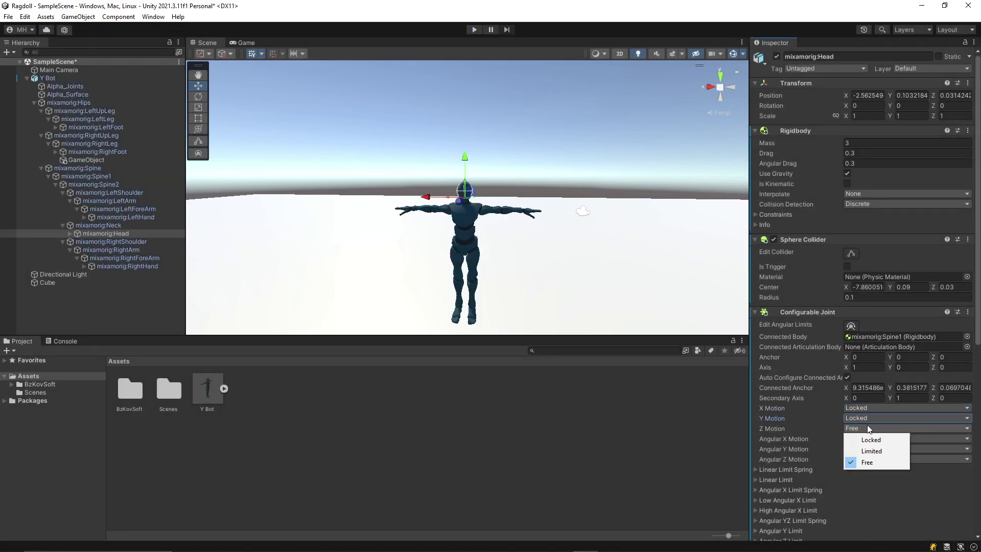
pyautogui.click(863, 439)
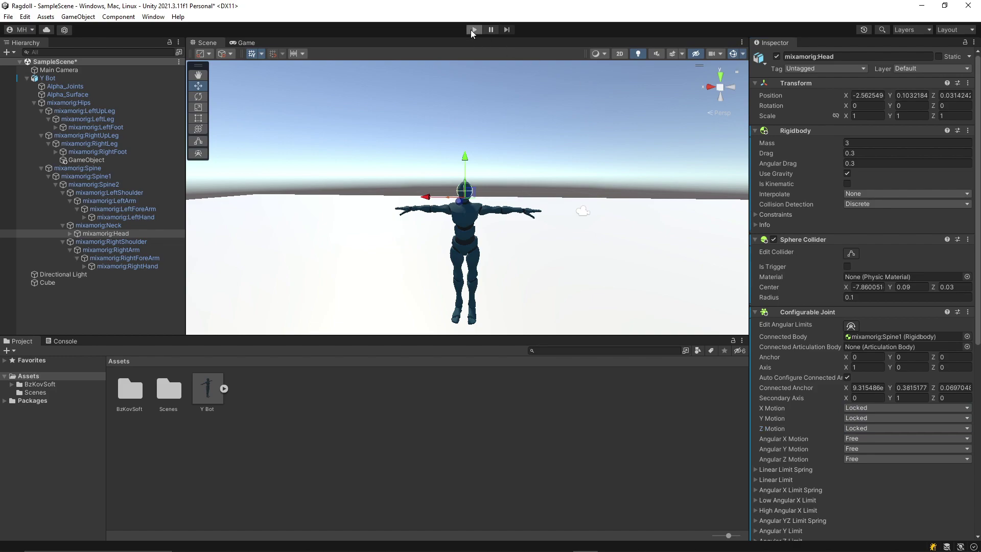
pyautogui.click(471, 29)
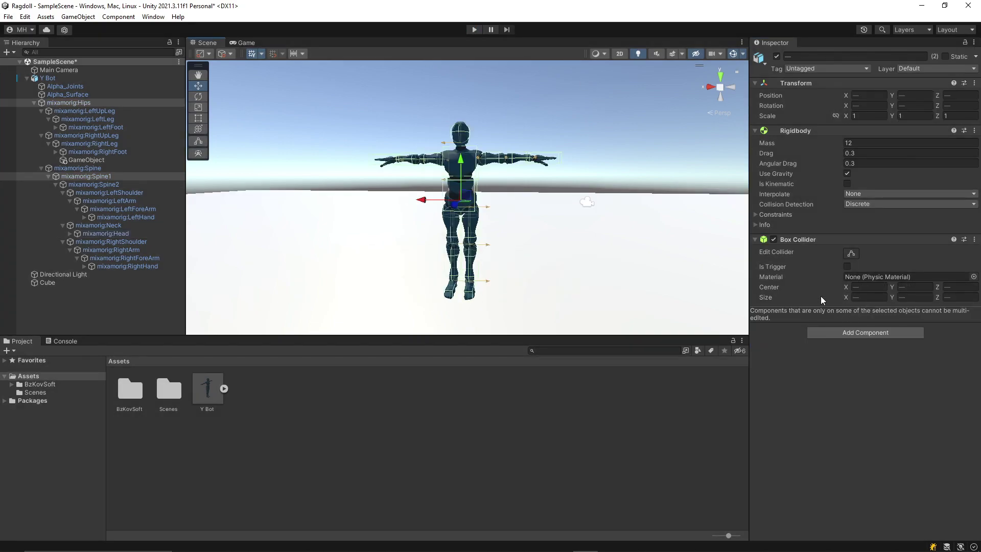
# - Freeze one rotation axis on the Spine1 rigidbody and X rotation on the Hips rigidbody
pyautogui.click(133, 177)
pyautogui.scroll(-5, 790, 383)
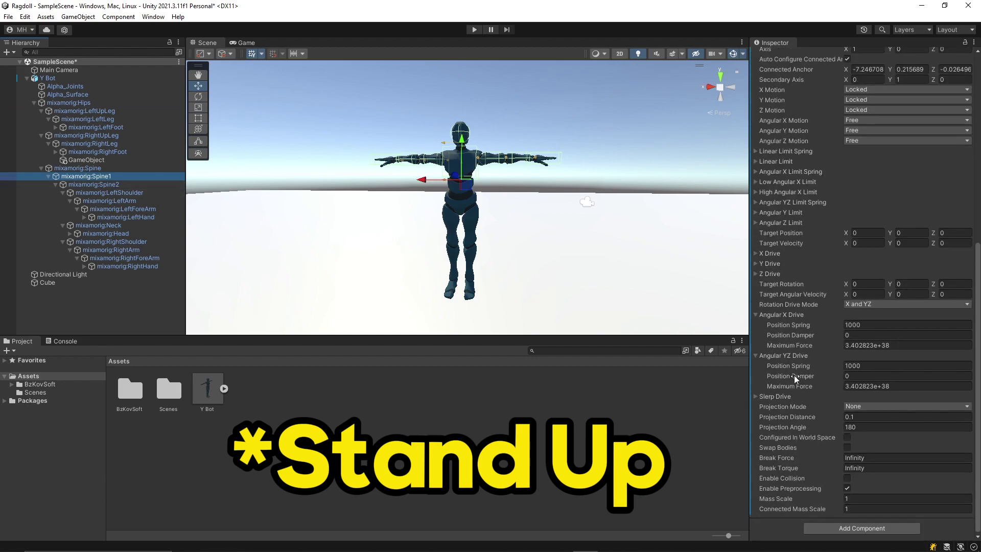
pyautogui.scroll(5, 786, 337)
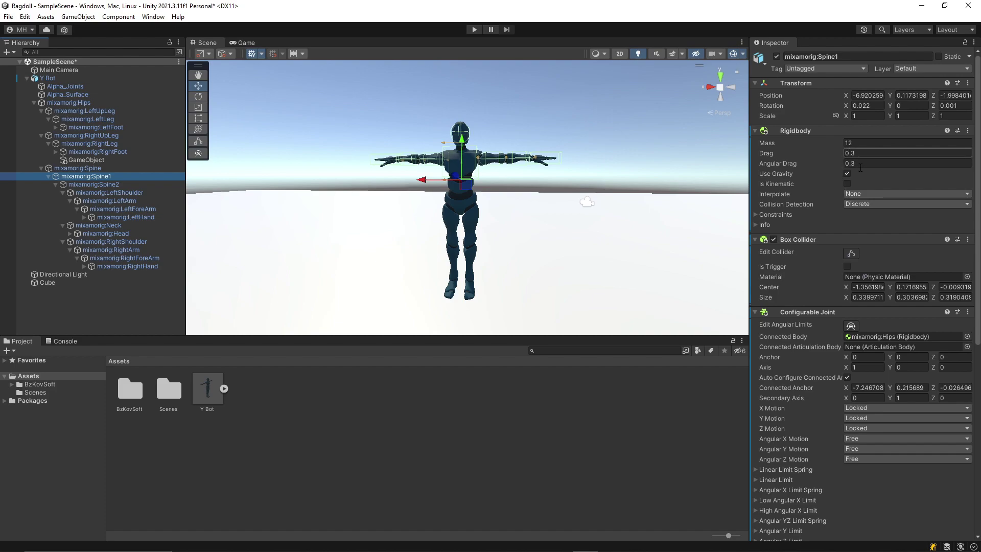
pyautogui.click(810, 216)
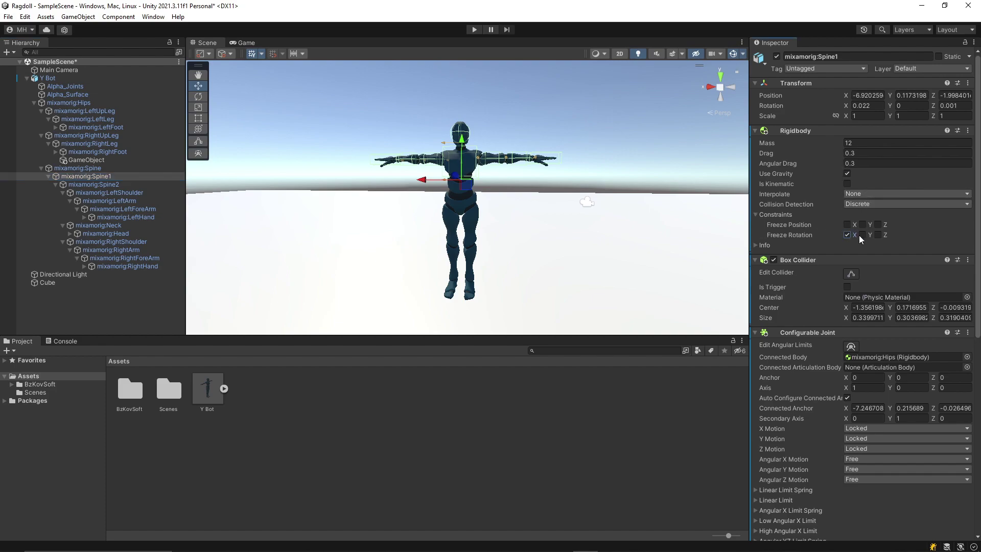
pyautogui.click(878, 235)
pyautogui.click(102, 102)
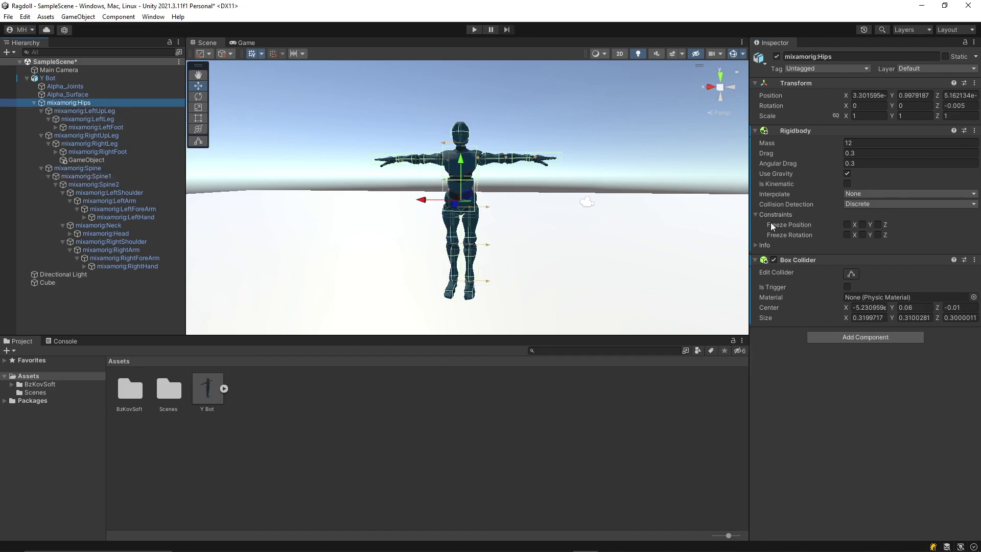
pyautogui.click(848, 236)
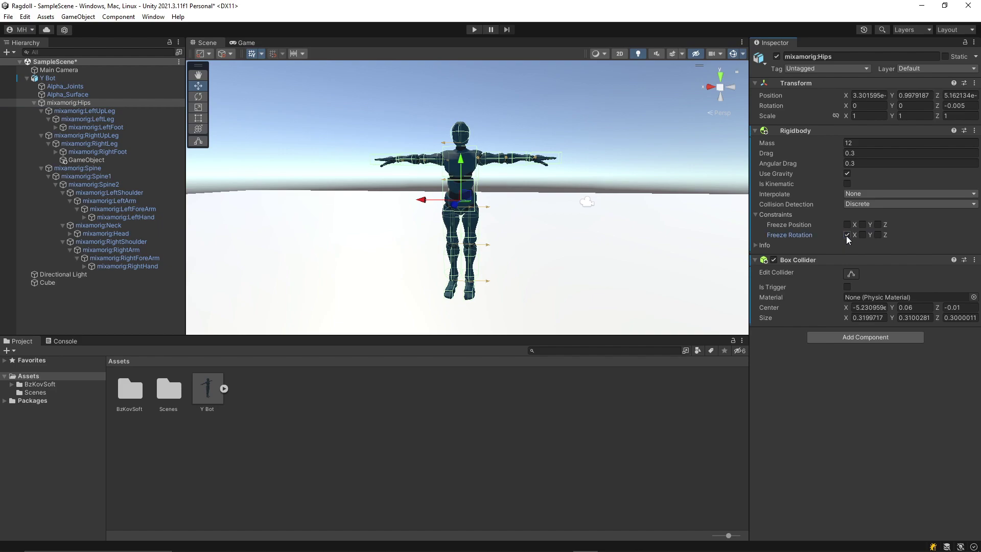
# - Test-run the scene, orbiting around the ragdoll as it stands upright, then stop
pyautogui.click(474, 29)
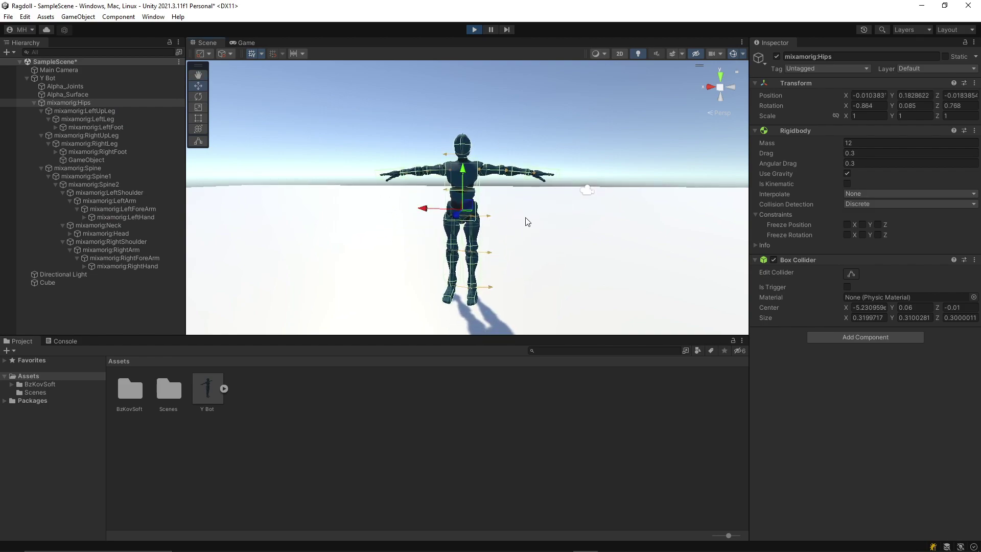
pyautogui.moveTo(567, 213); pyautogui.dragTo(550, 206, button='right')
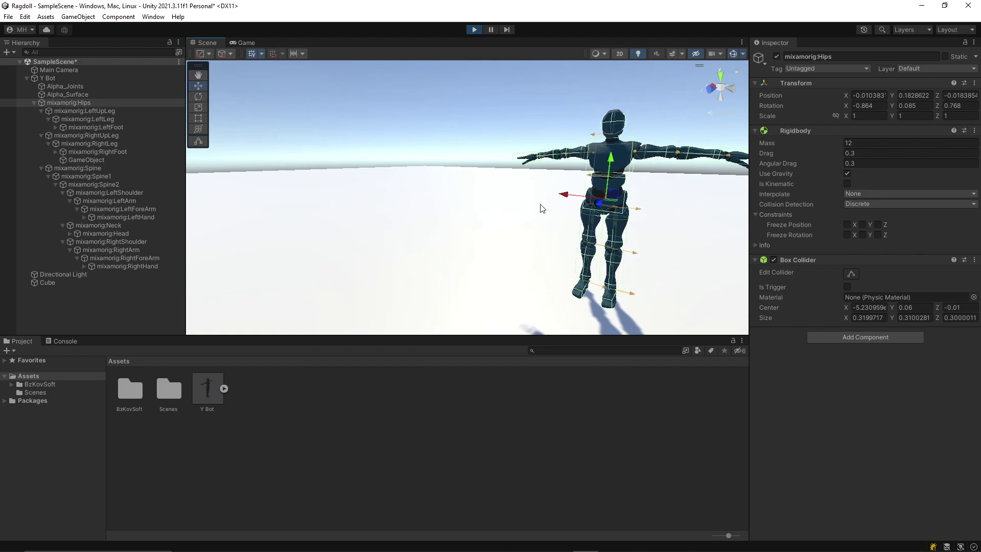
pyautogui.scroll(-3, 550, 206)
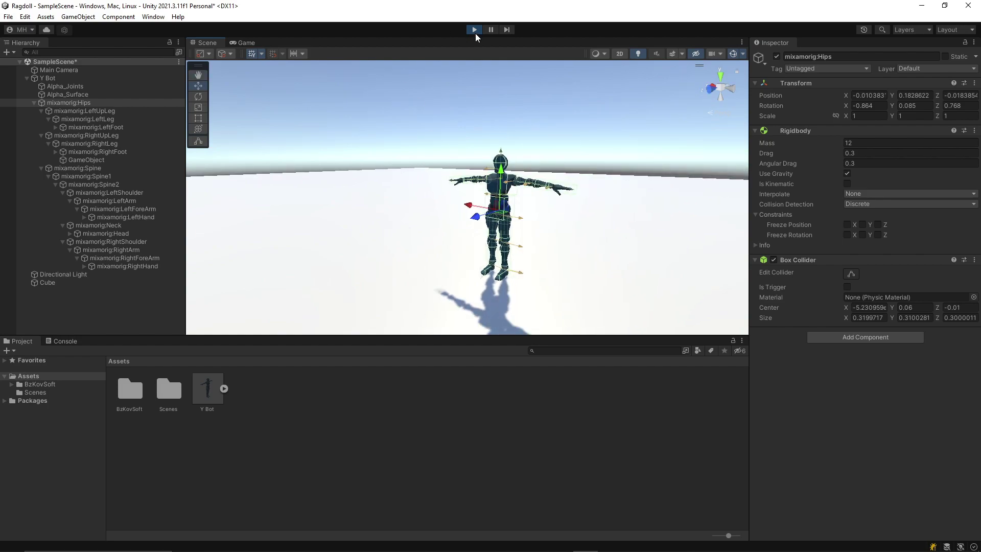
pyautogui.click(474, 31)
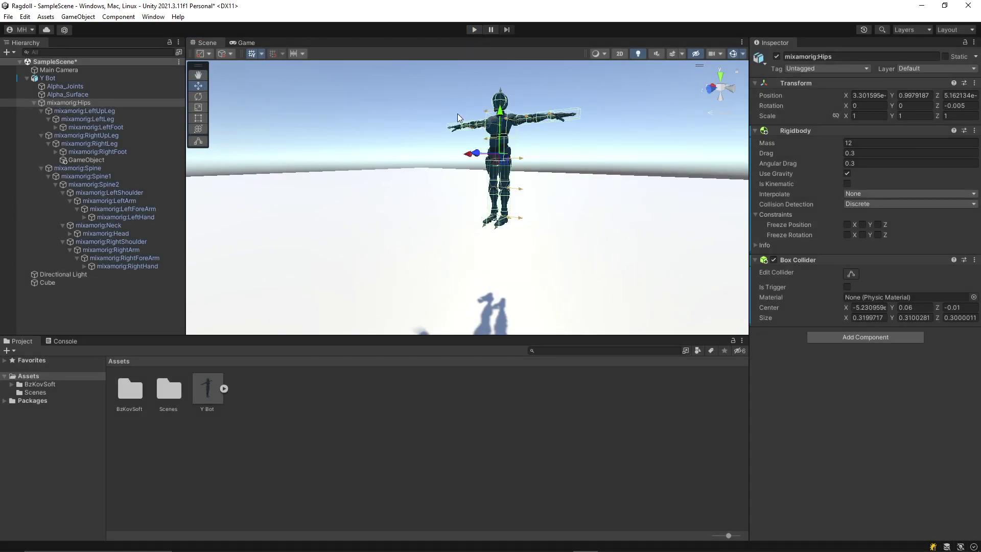
# - Add a second cube, Cube (1), beside the character and start Play mode
pyautogui.rightClick(50, 153)
pyautogui.moveTo(99, 298)
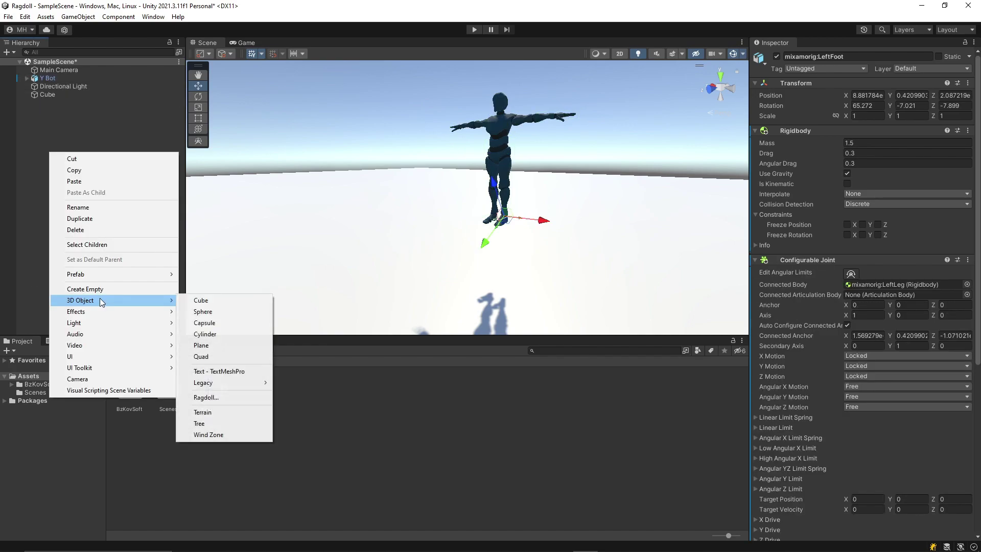
pyautogui.click(238, 300)
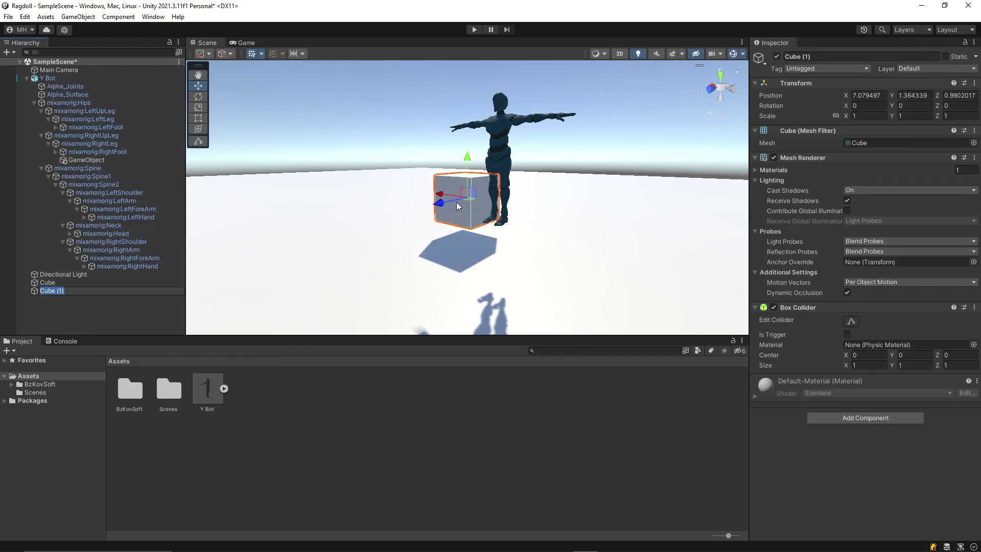
pyautogui.moveTo(458, 206); pyautogui.dragTo(466, 237)
pyautogui.hotkey('ctrl', 'p')
pyautogui.hotkey('ctrl', 'p')
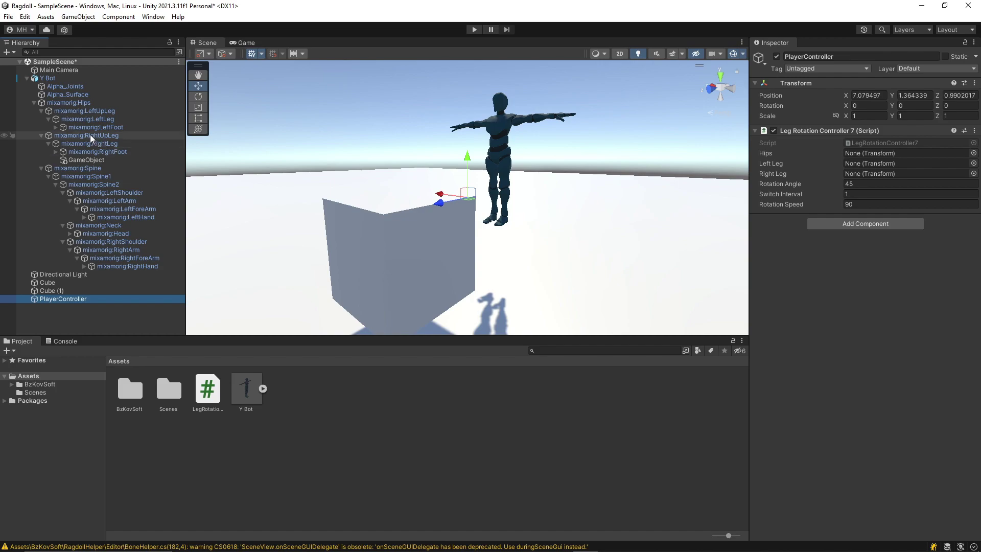
# - Assign a leg bone from the Hierarchy to the Leg Rotation Controller 7 leg slot
pyautogui.moveTo(90, 134); pyautogui.dragTo(872, 176)
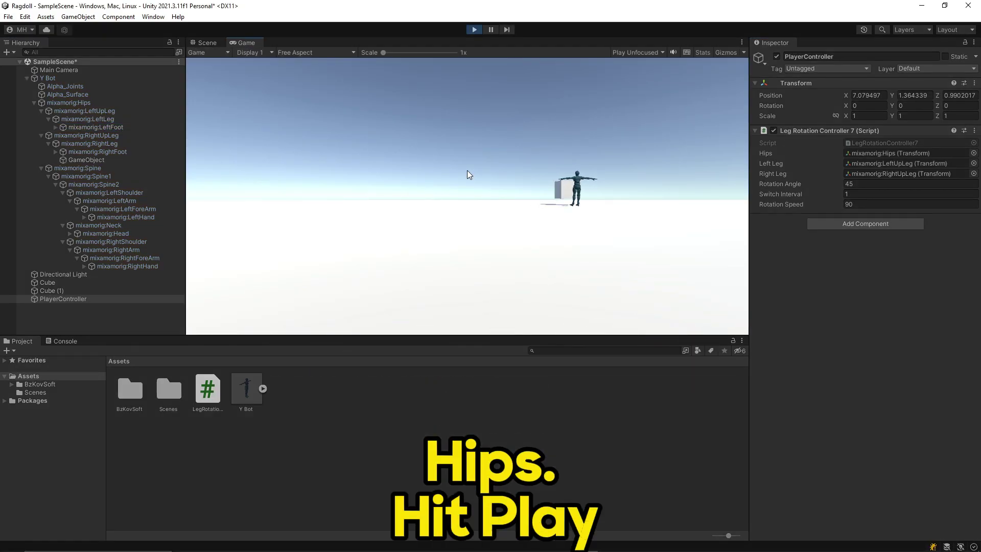
# - Stop the game, set Rotation Speed to 1 and lower the Switch Interval to 0.25
pyautogui.click(475, 30)
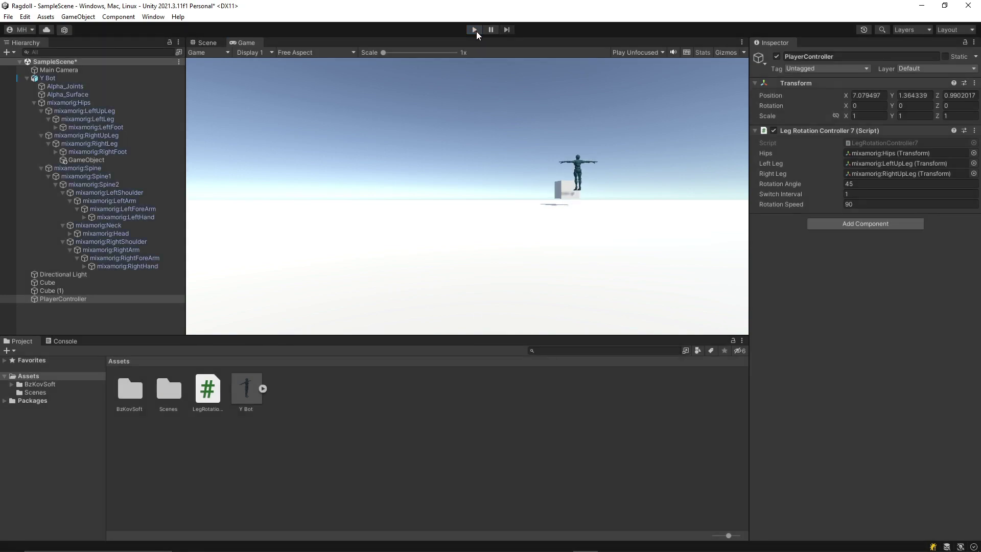
pyautogui.click(861, 203)
pyautogui.write('1')
pyautogui.click(859, 183)
pyautogui.moveTo(838, 194); pyautogui.dragTo(834, 194)
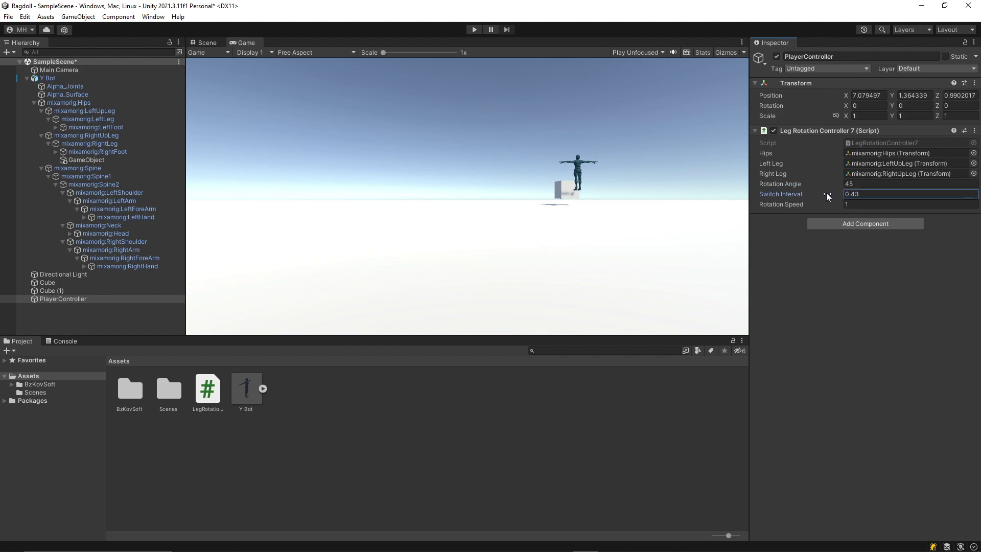
# - Play the game, raise Rotation Speed to 5.1 while walking, then select Main Camera
pyautogui.click(468, 32)
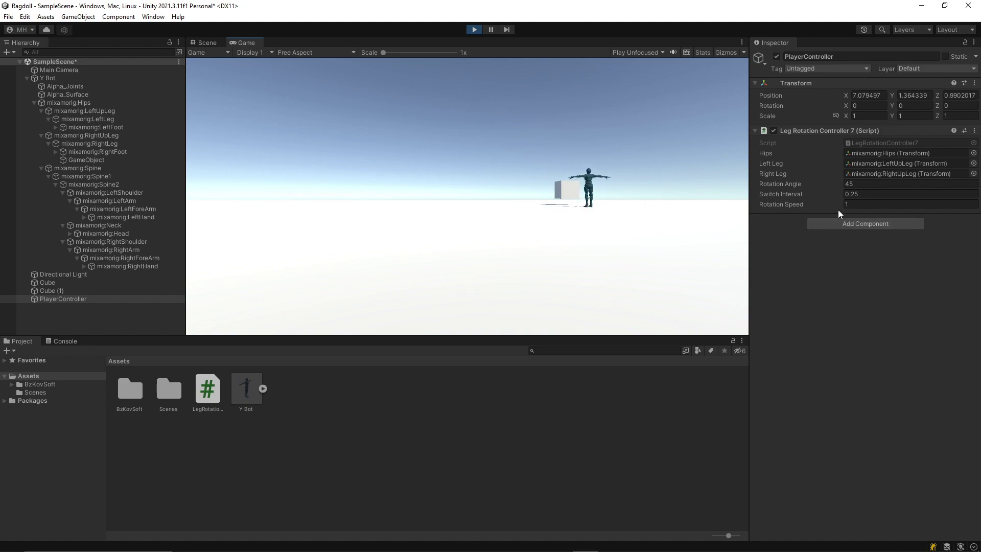
pyautogui.moveTo(821, 205); pyautogui.dragTo(892, 201)
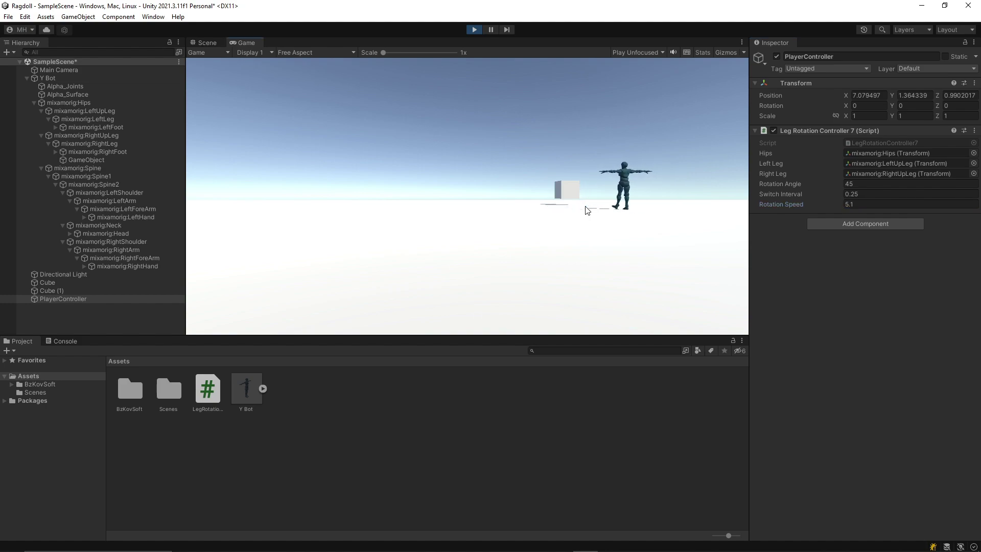
pyautogui.click(587, 210)
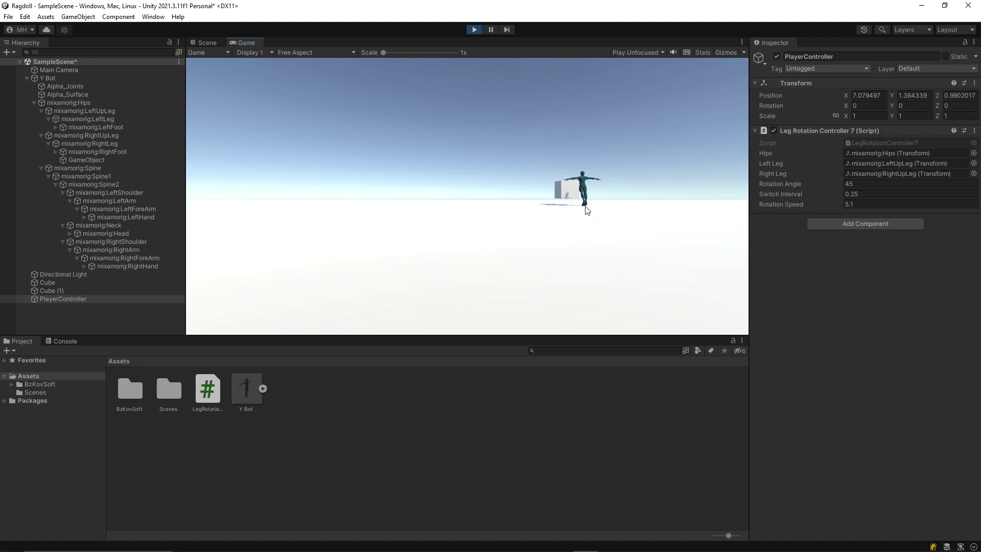
pyautogui.click(58, 70)
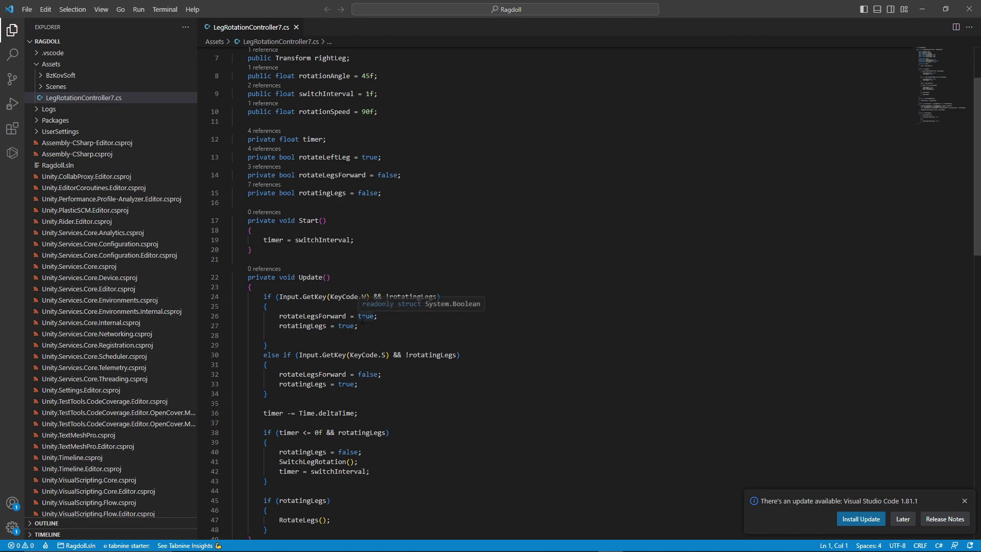
pyautogui.scroll(-7, 368, 327)
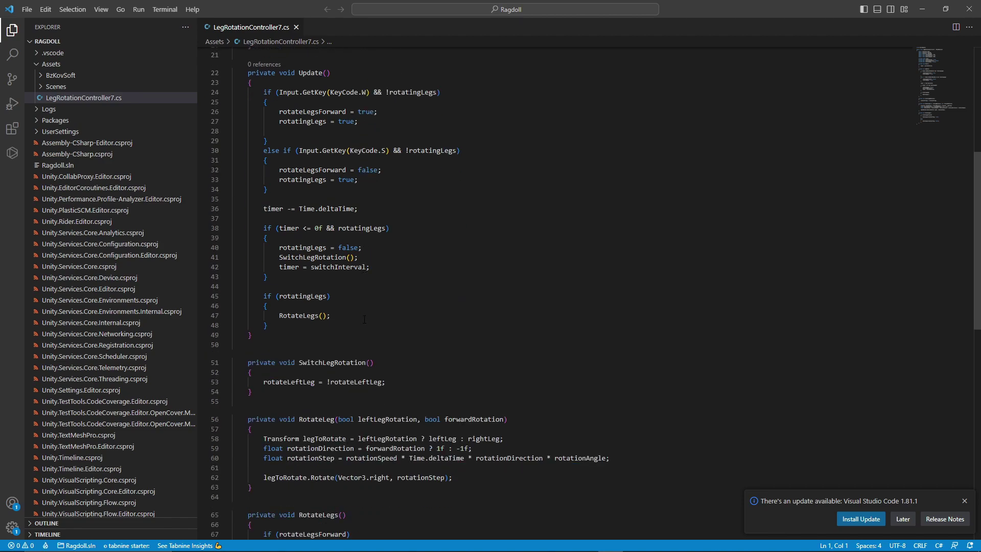